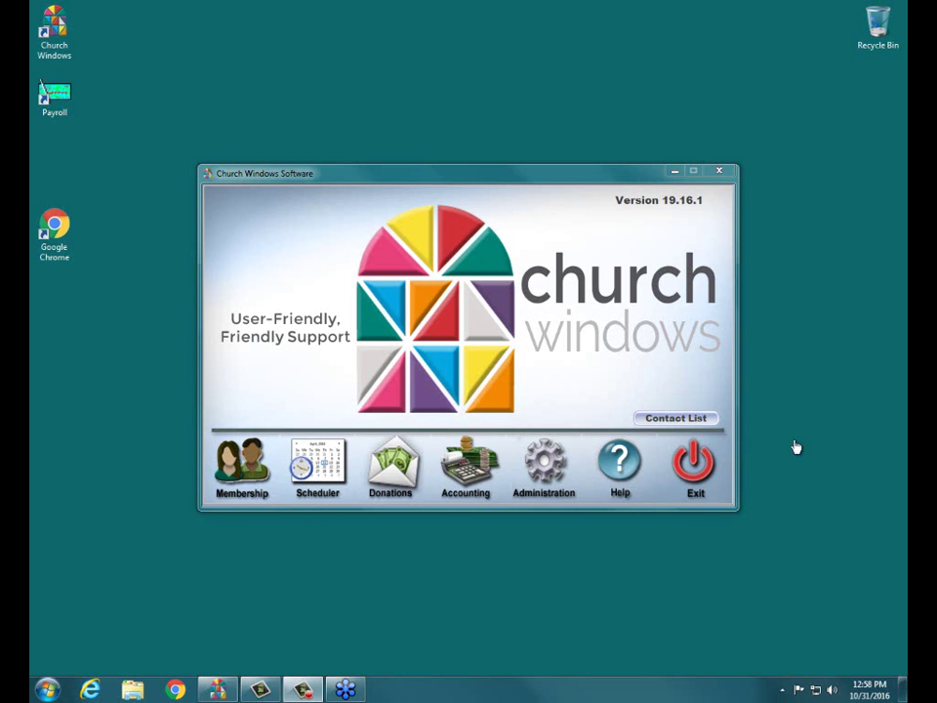
- Switch to Internet Explorer, open the Church Windows Support Blog and search it for "credit card"
click(93, 690)
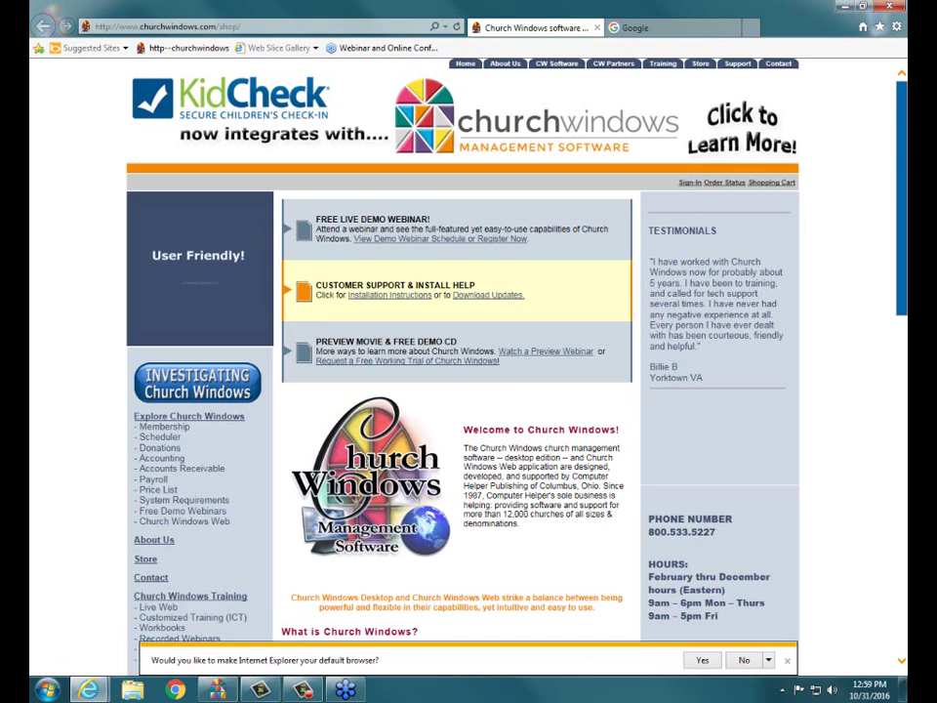
drag(901, 140, 902, 315)
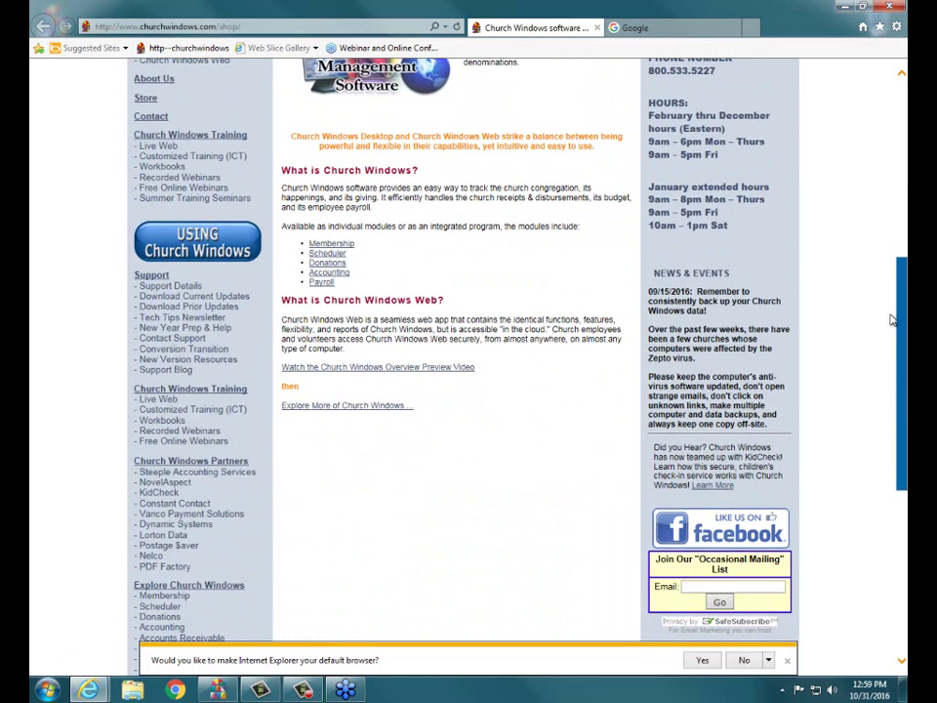
click(787, 660)
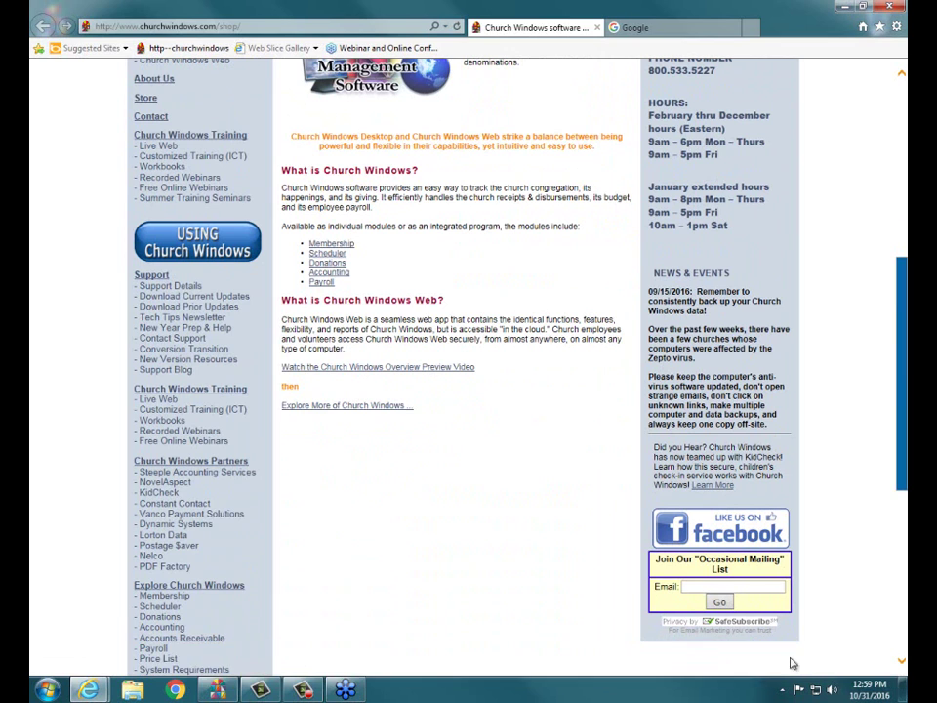
click(156, 371)
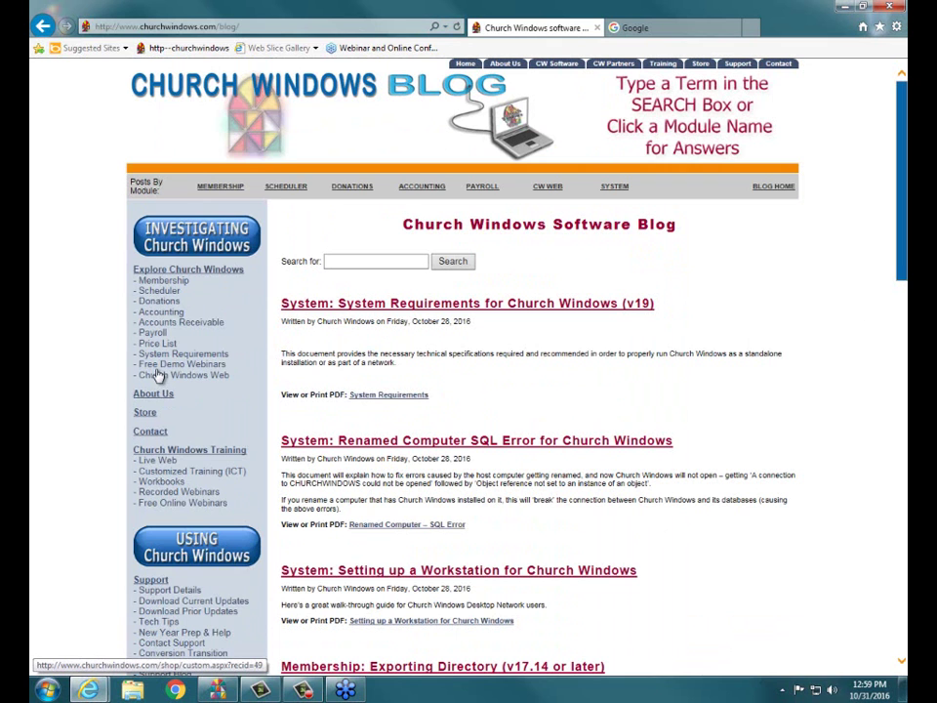
click(337, 263)
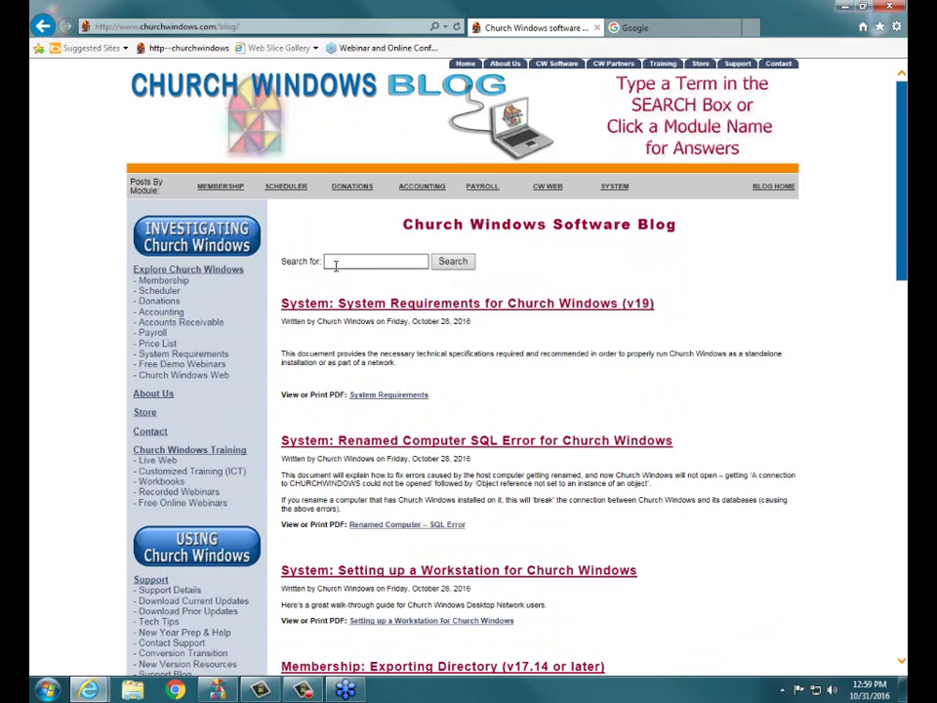
text(credit card)
key(Return)
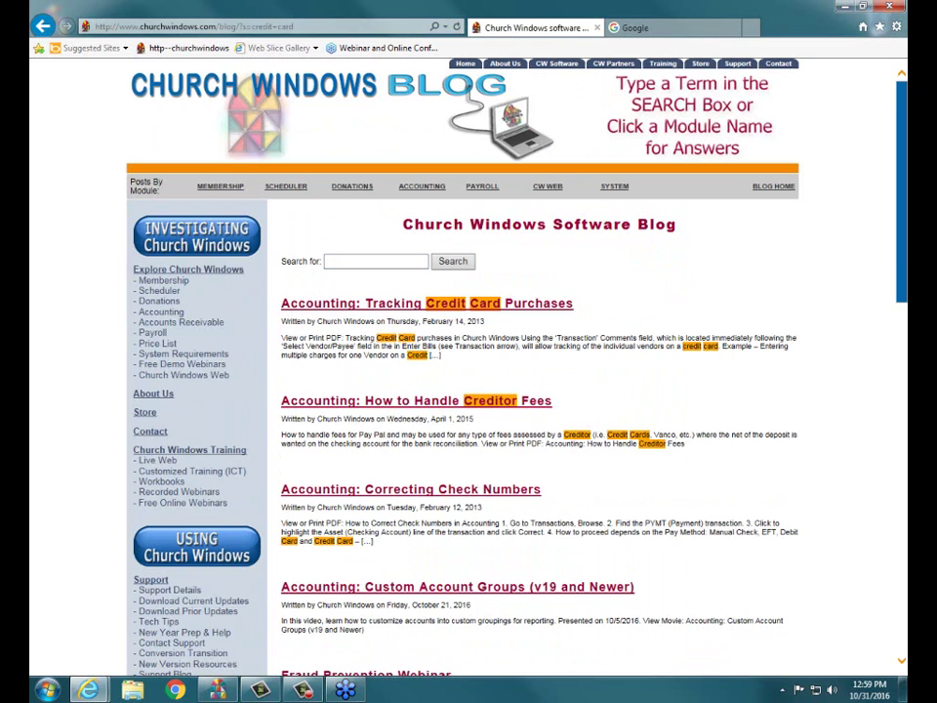
- View the "Accounting: Tracking Credit Card Purchases" article and its PDF, and close the browser
click(444, 306)
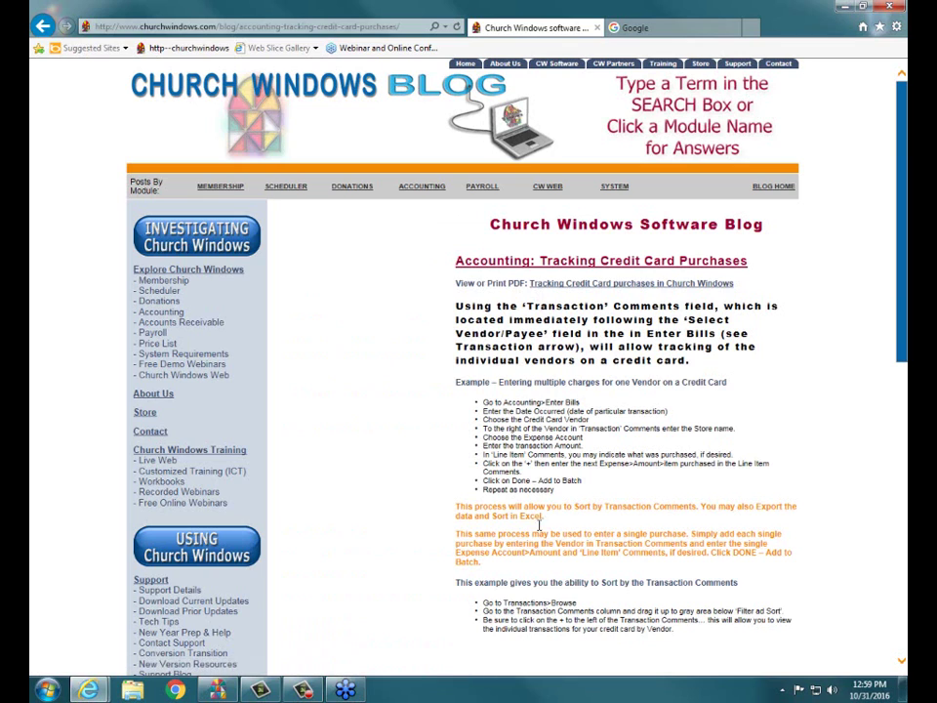
click(570, 284)
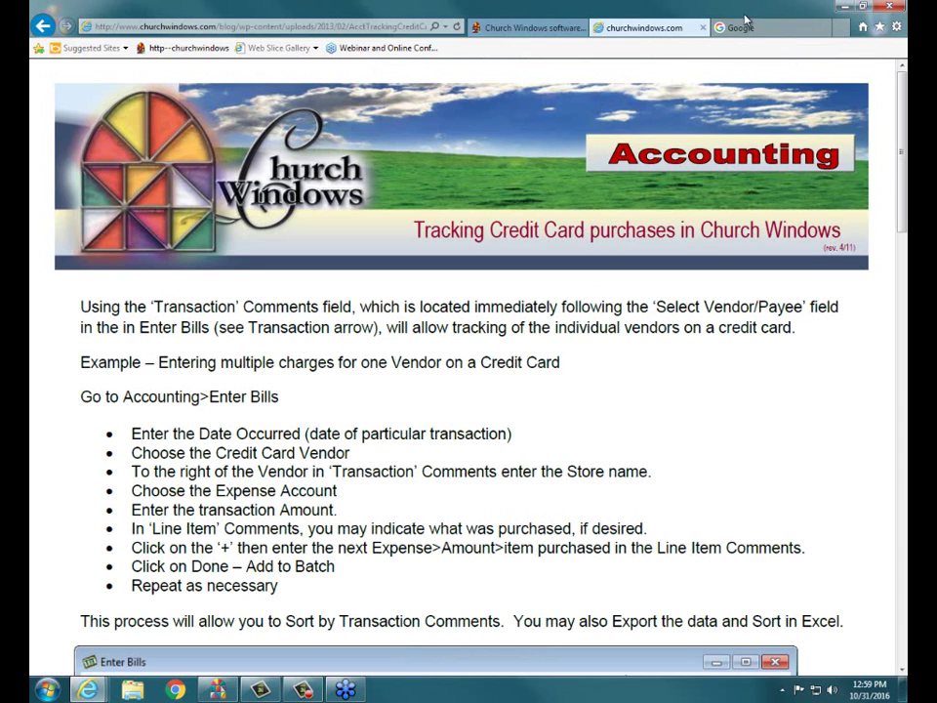
click(824, 27)
click(824, 27)
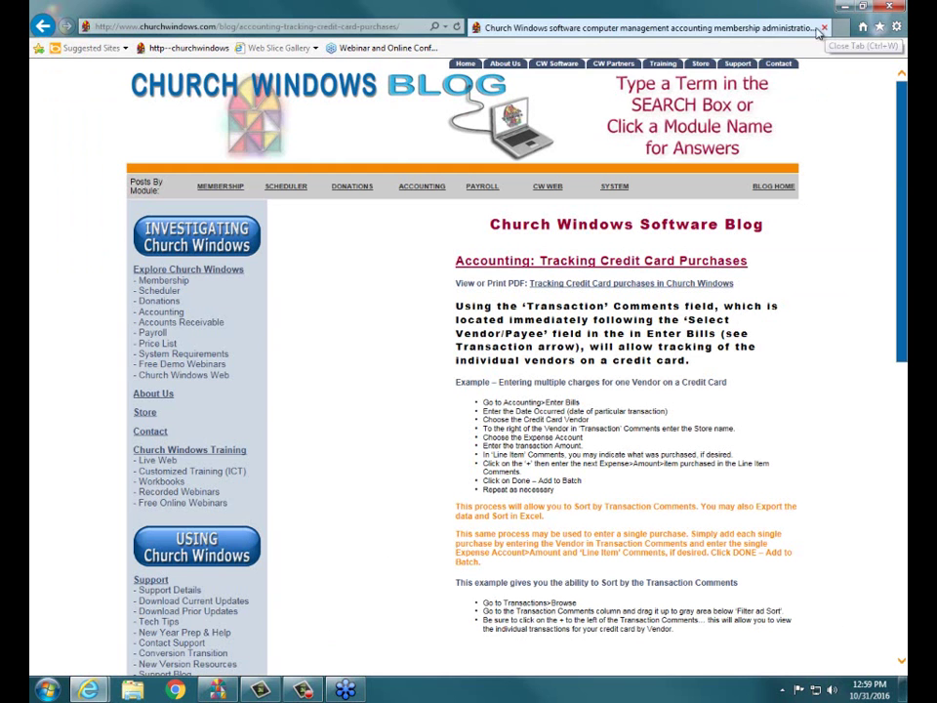
click(825, 28)
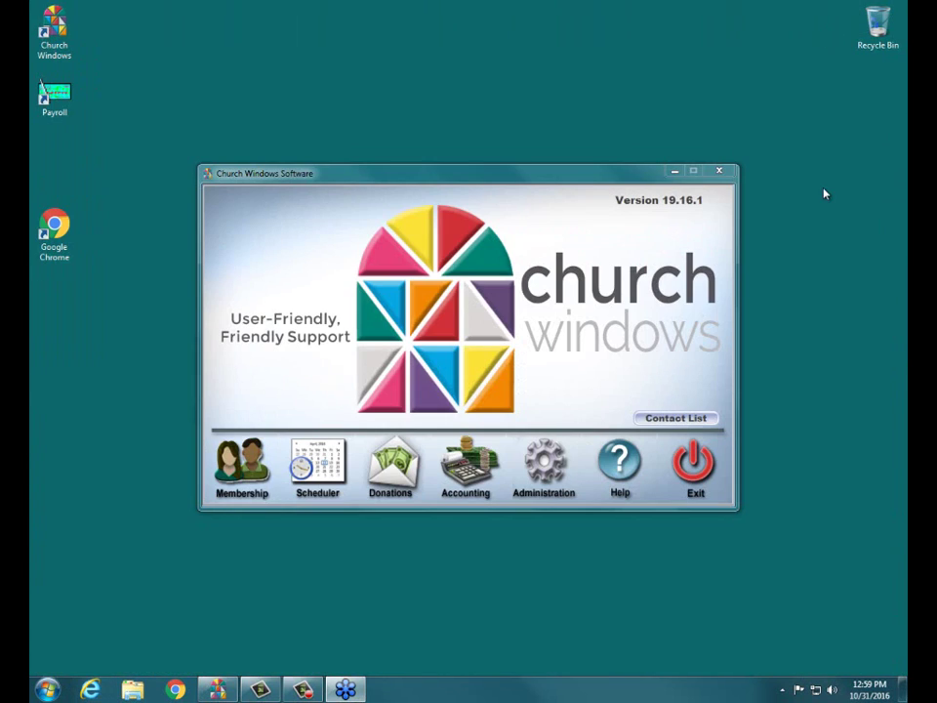
- In the Accounting module's chart of accounts, look up the VISA - Chase Bank vendor account, and close the chart
click(495, 486)
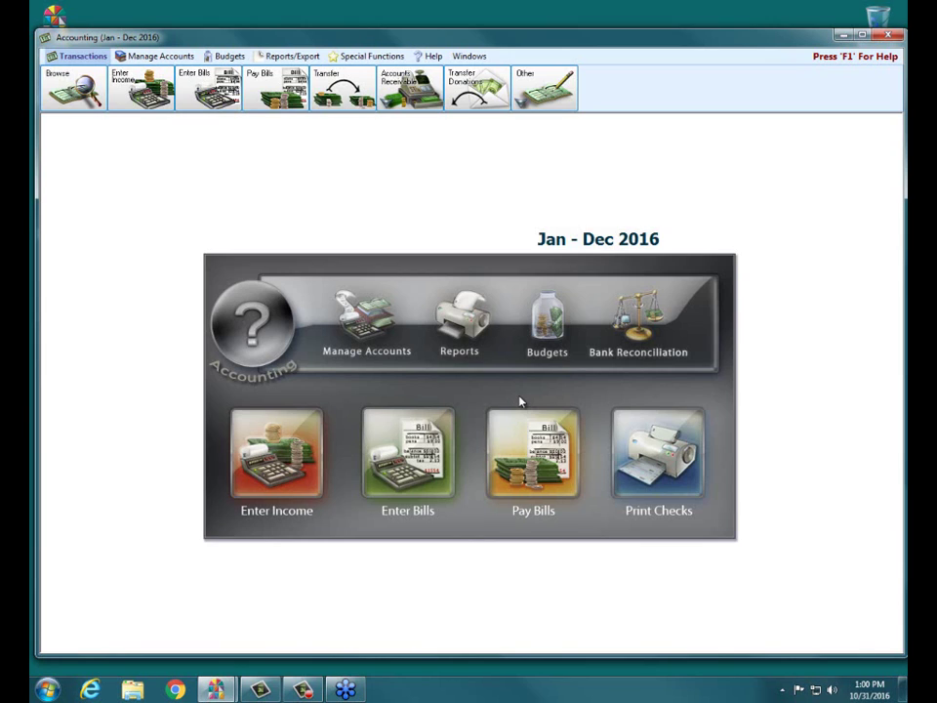
click(377, 324)
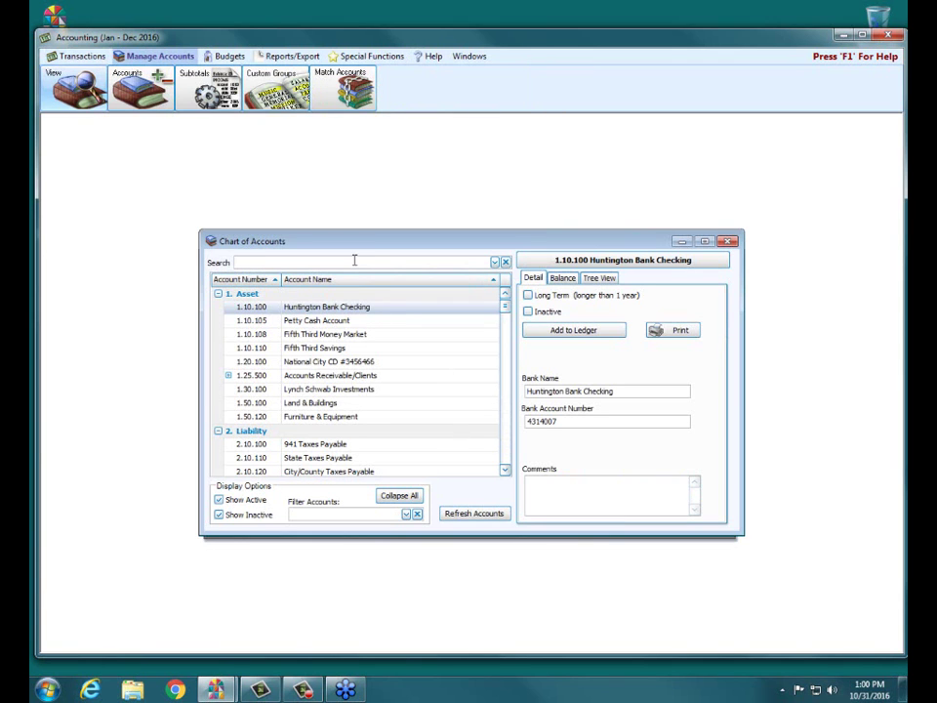
text(chase)
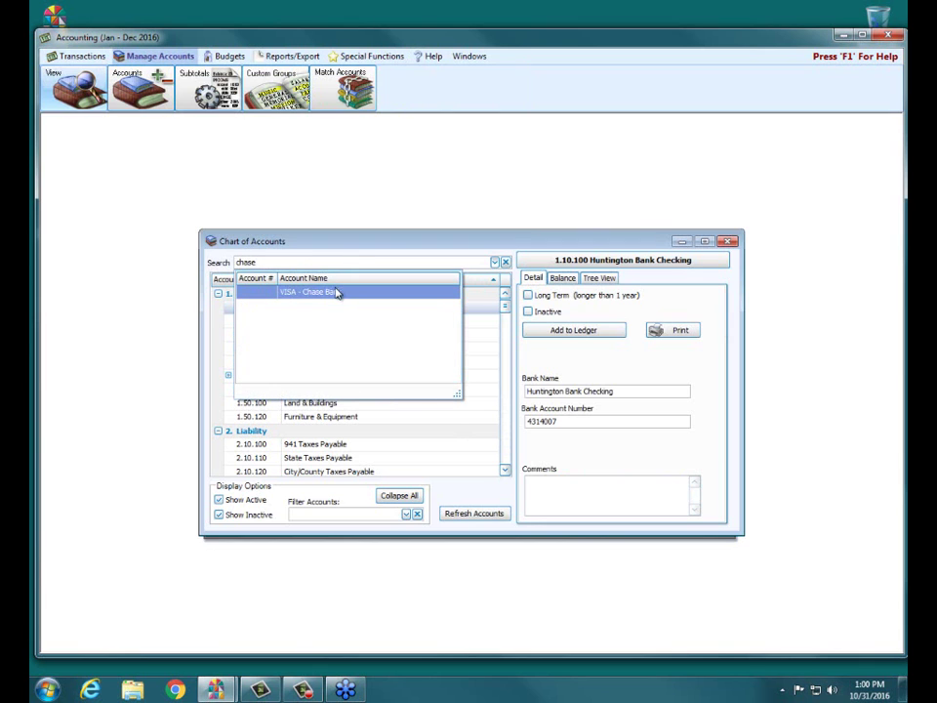
click(328, 291)
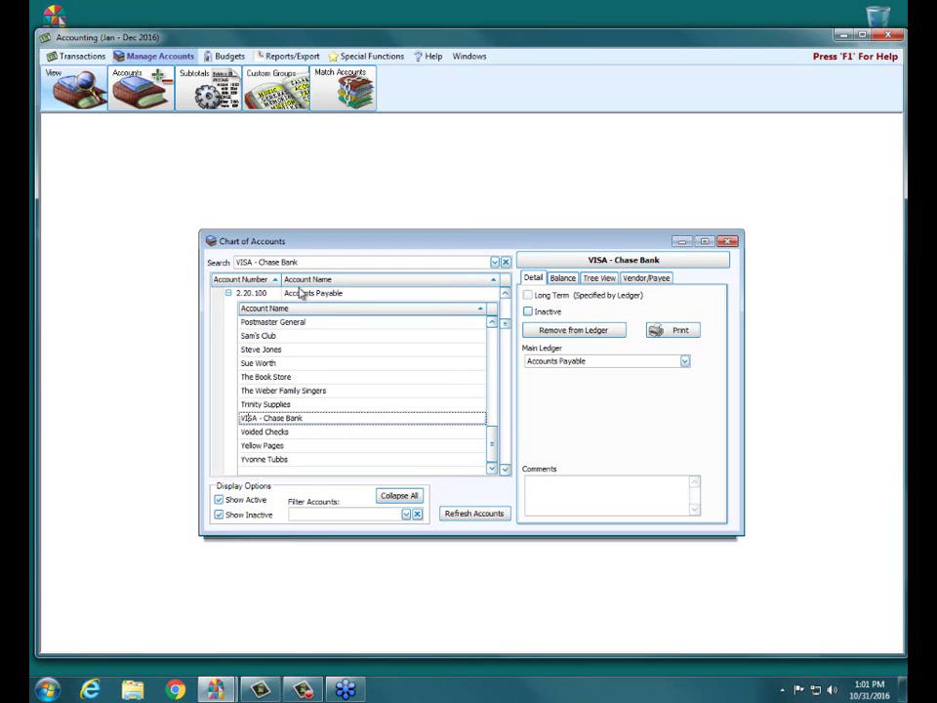
click(727, 242)
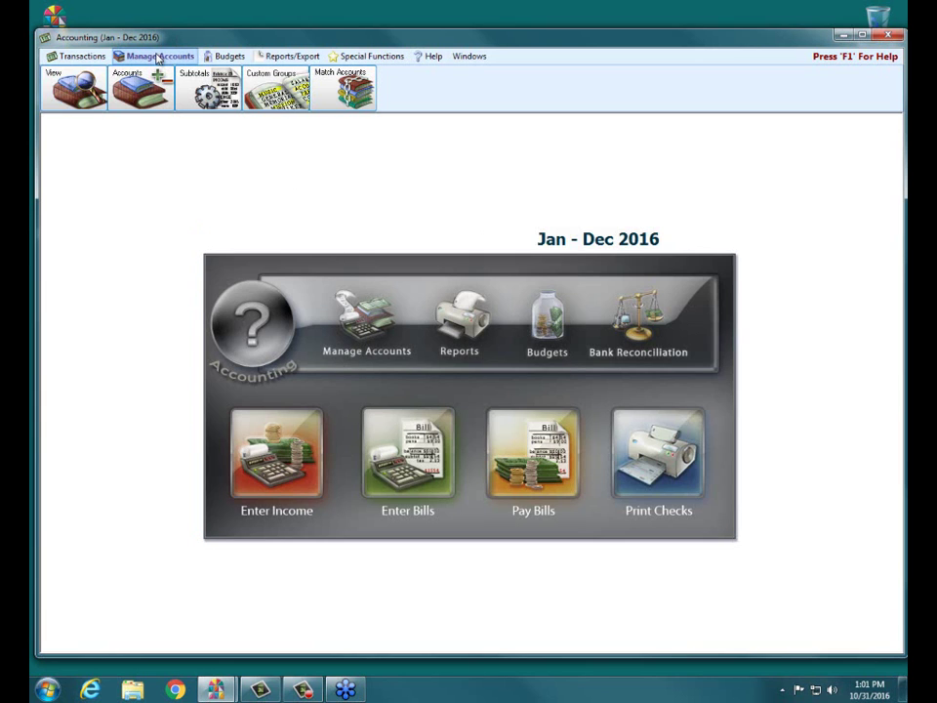
- View the chart of accounts setup, close it, and display the account types that can be managed
click(146, 92)
click(151, 98)
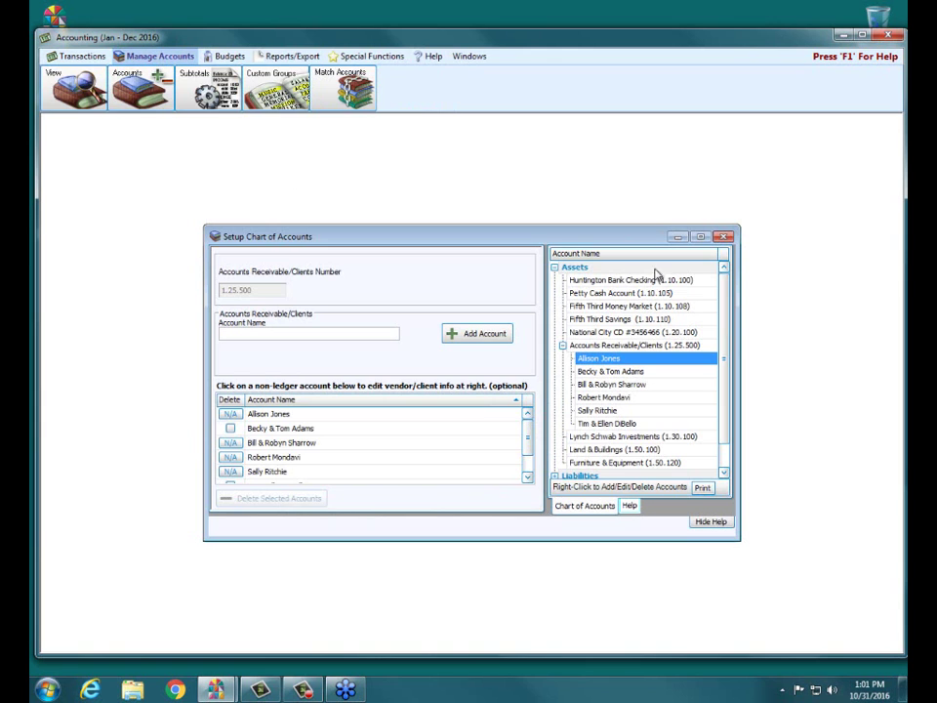
click(722, 236)
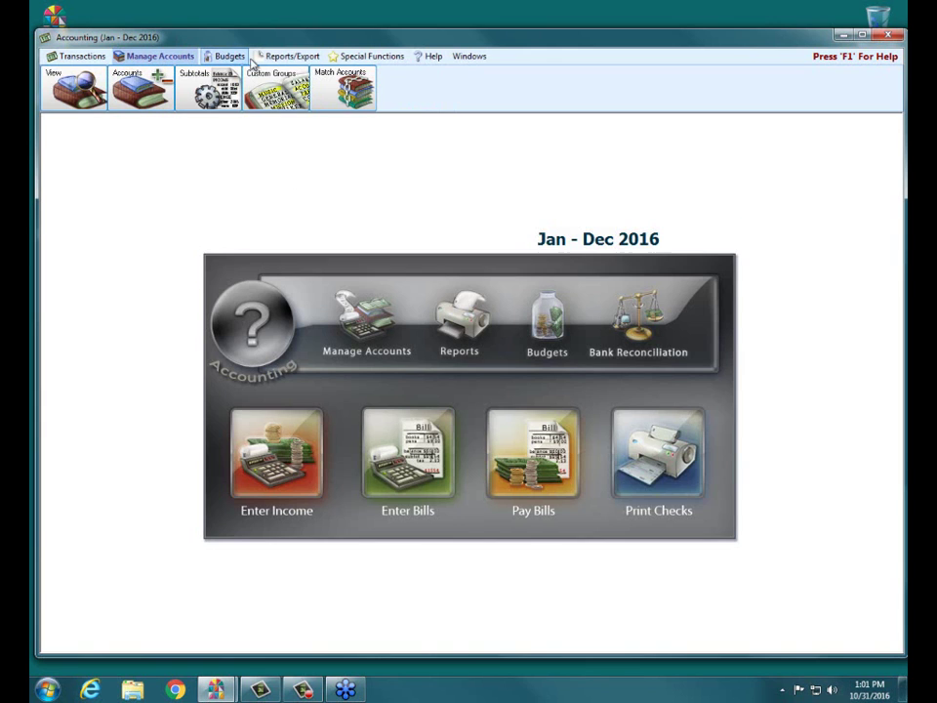
click(143, 84)
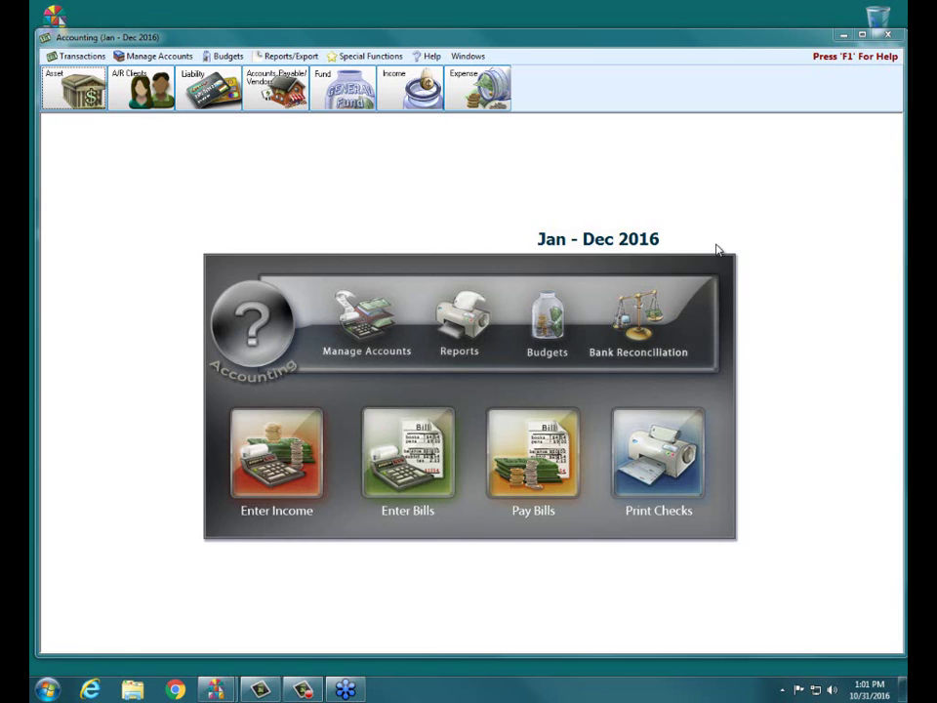
- Start a bill dated 10/18/2016 for vendor VISA - Chase Bank with the transaction comment "Best Buy"
click(422, 456)
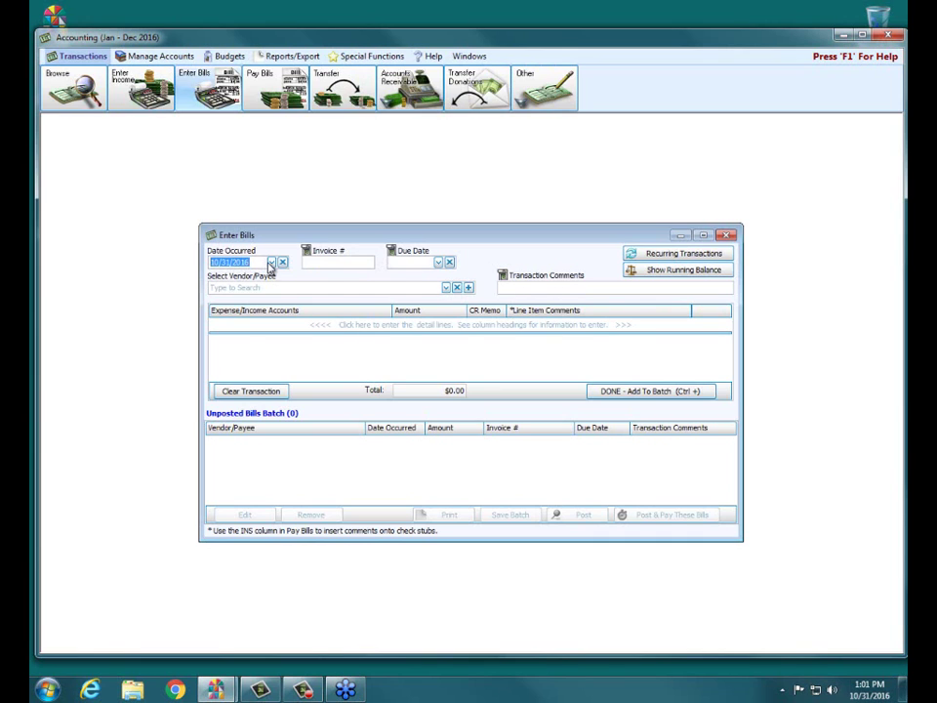
click(270, 263)
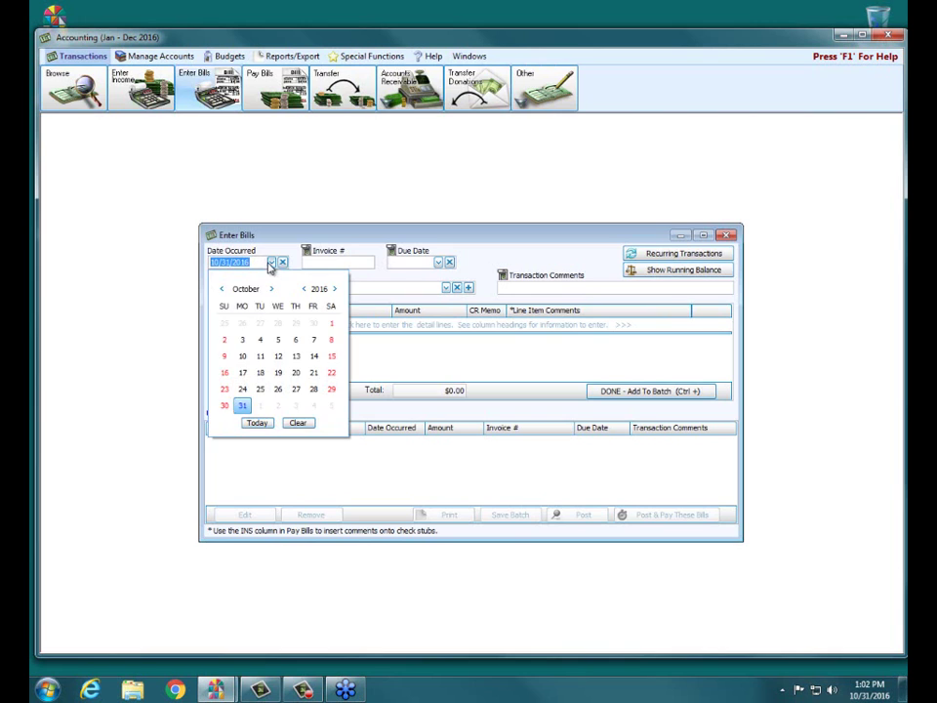
click(261, 373)
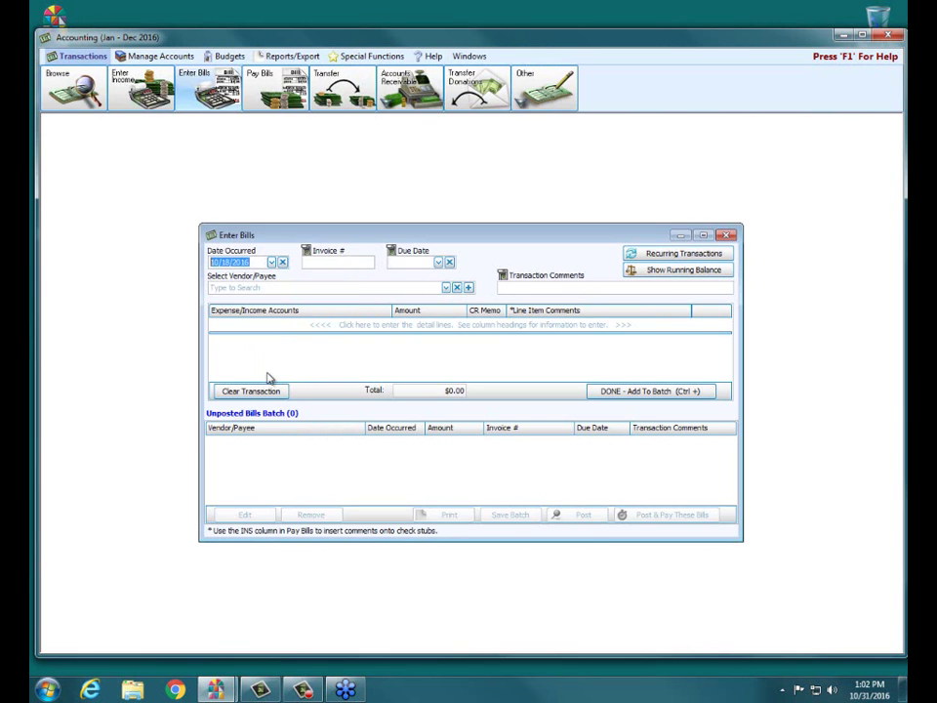
click(311, 287)
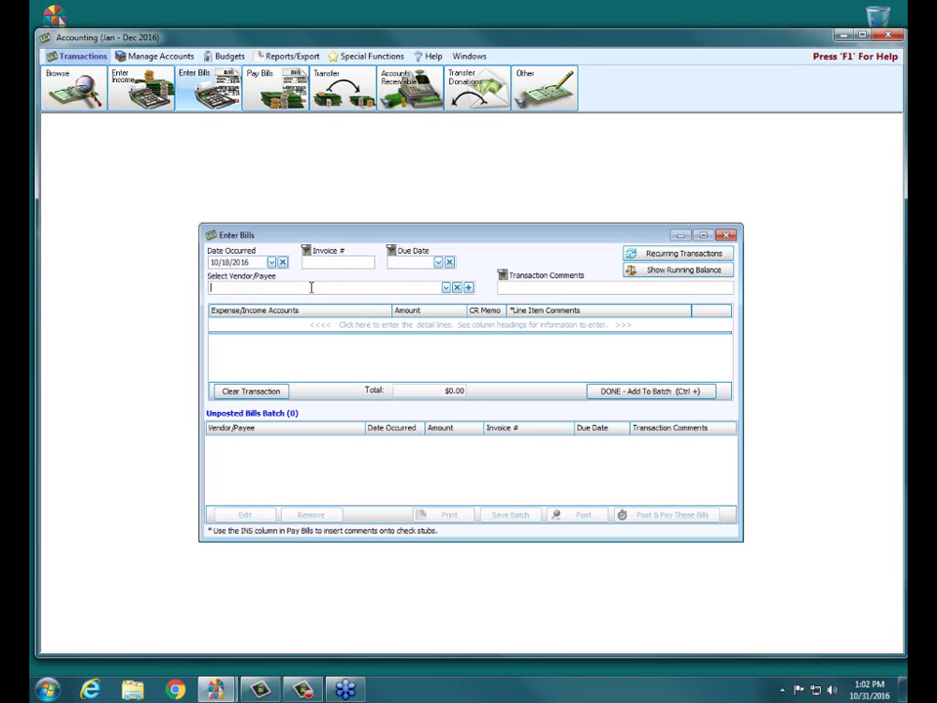
text(chase)
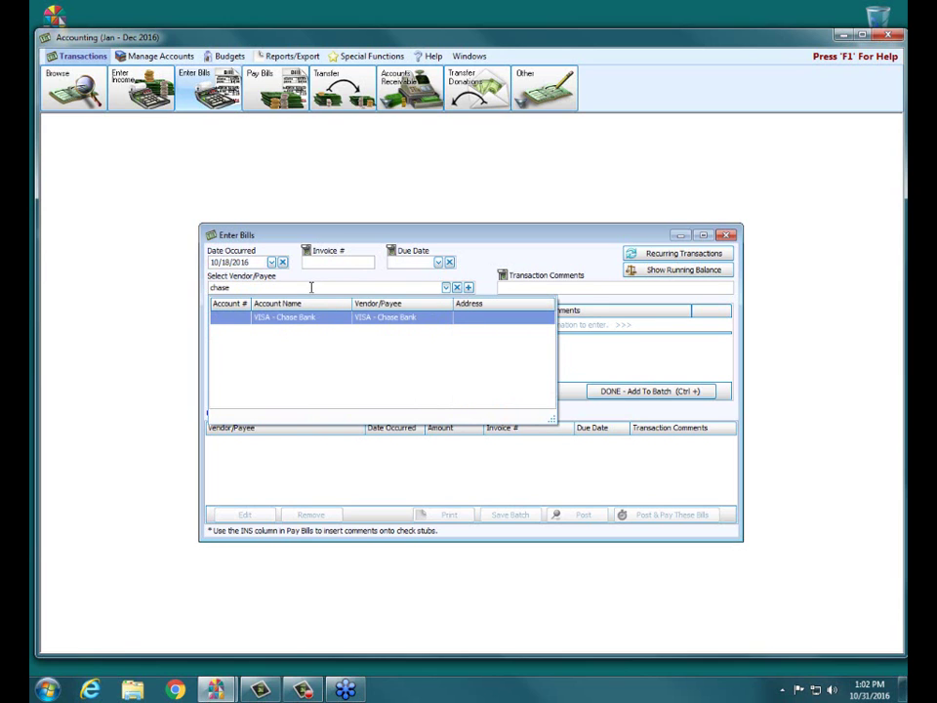
key(Return)
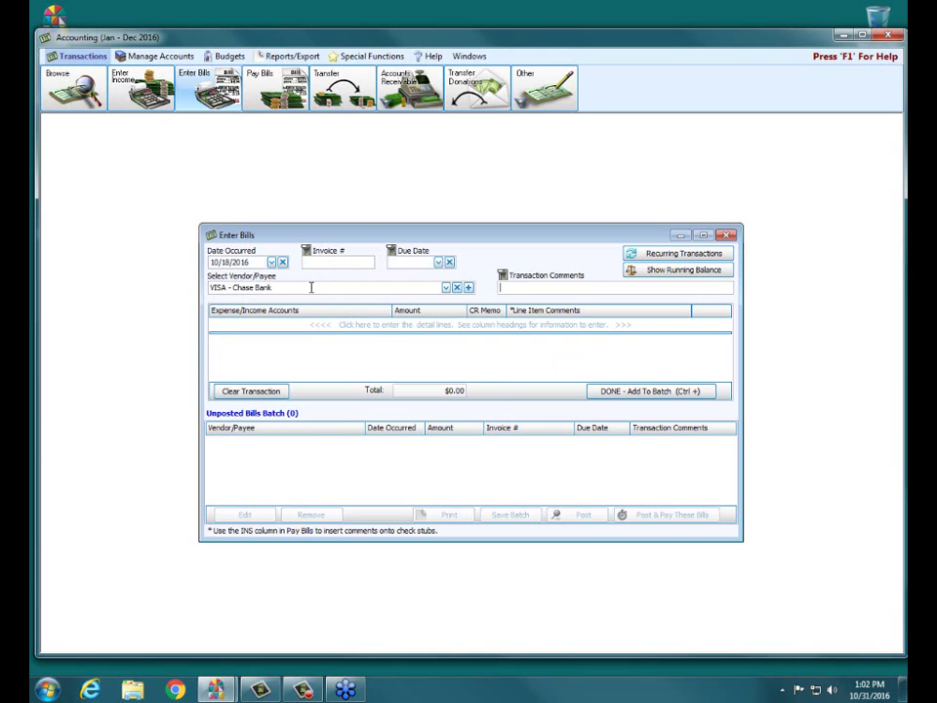
text(Best Buy)
key(Tab)
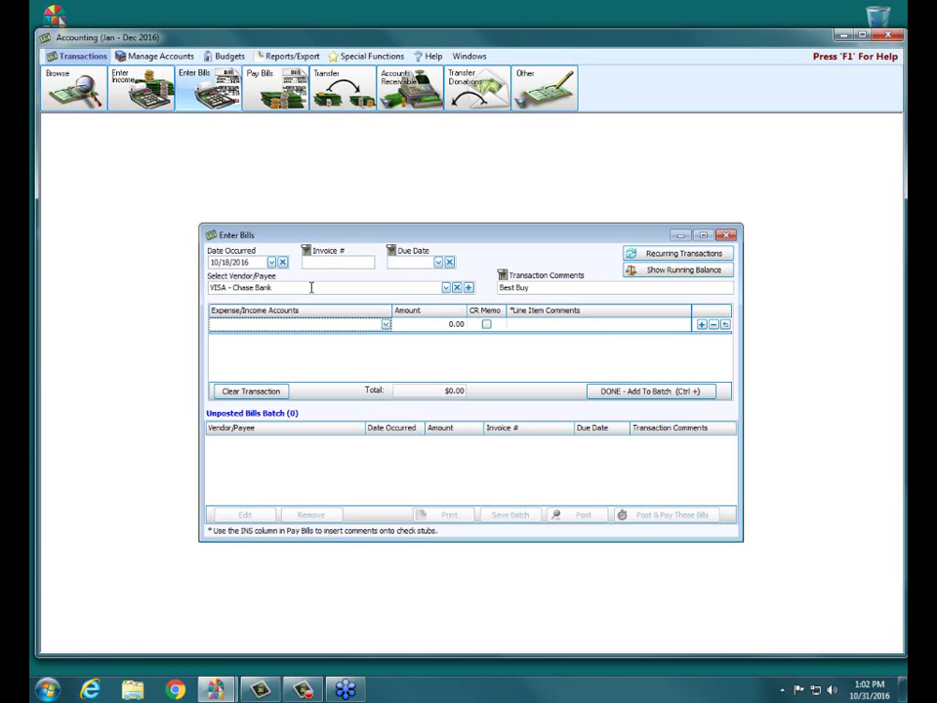
- Add a bill line for account 5.10.450 - Office Expense, amount 625.31, with the line item comment "New Computer"
text(Office)
key(Tab)
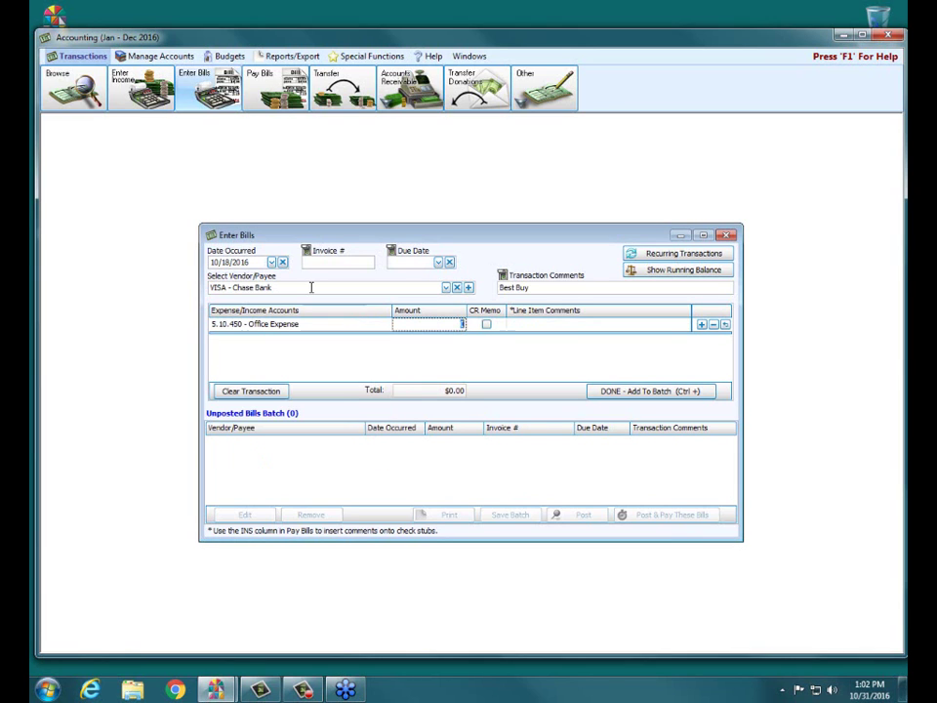
text(625.31)
key(Tab)
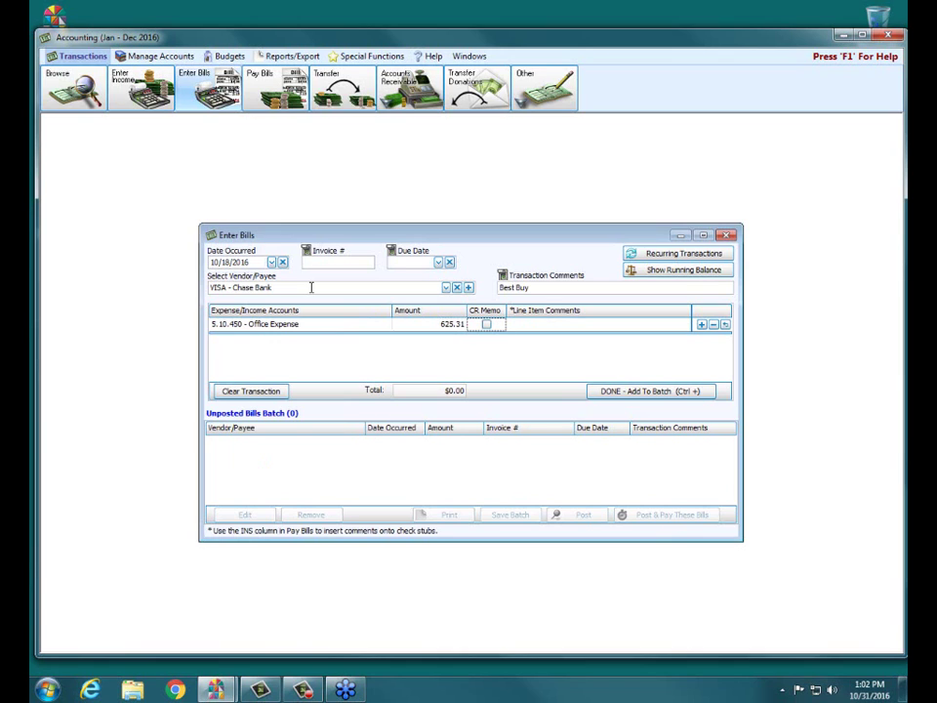
click(543, 325)
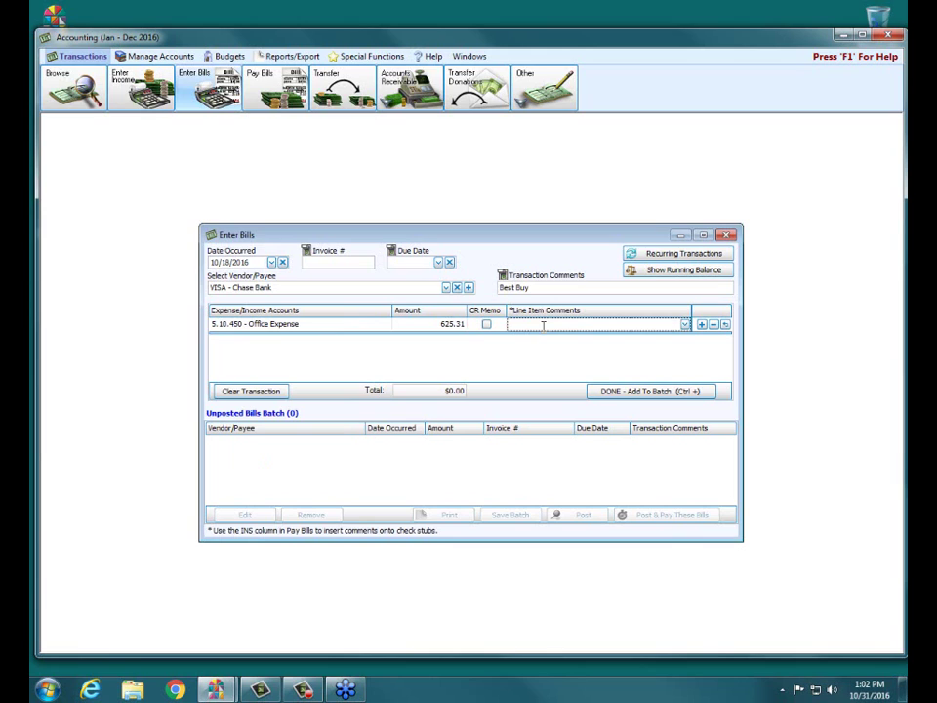
text(New Computer)
key(Return)
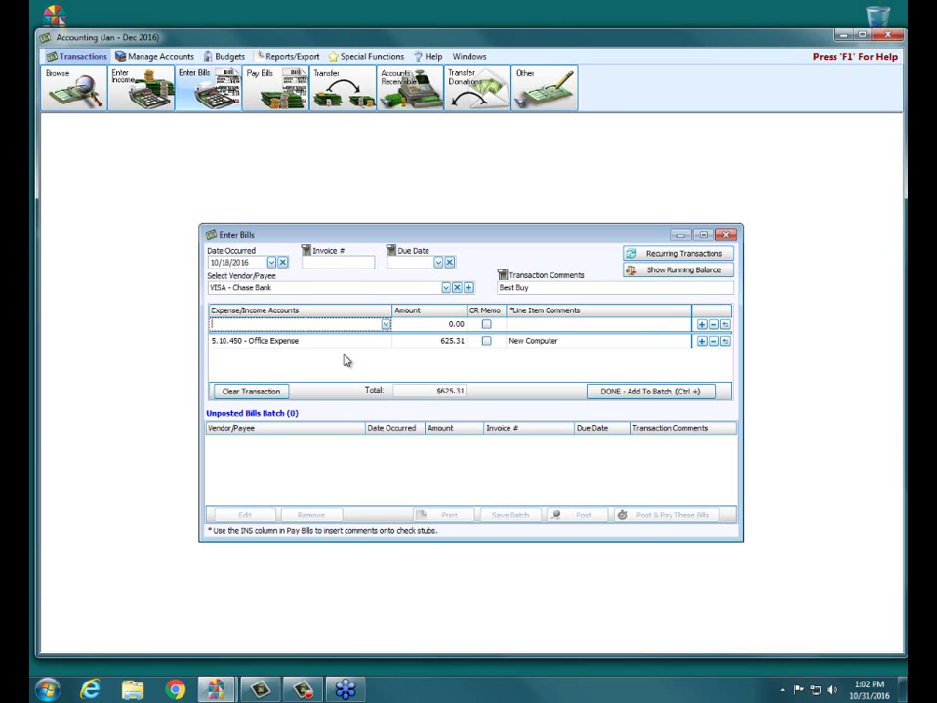
- Add a 106.00 line for 5.10.495 - Miscellaneous Office Expenses commented "Geek Squad", and add the bill to the batch
text(misc)
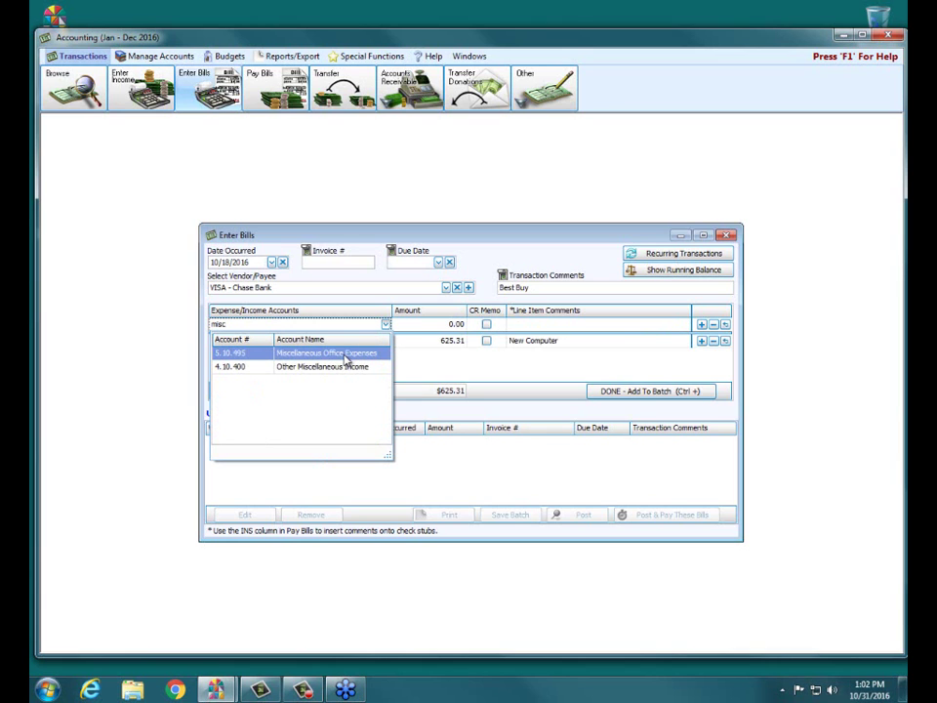
click(345, 359)
text(1)
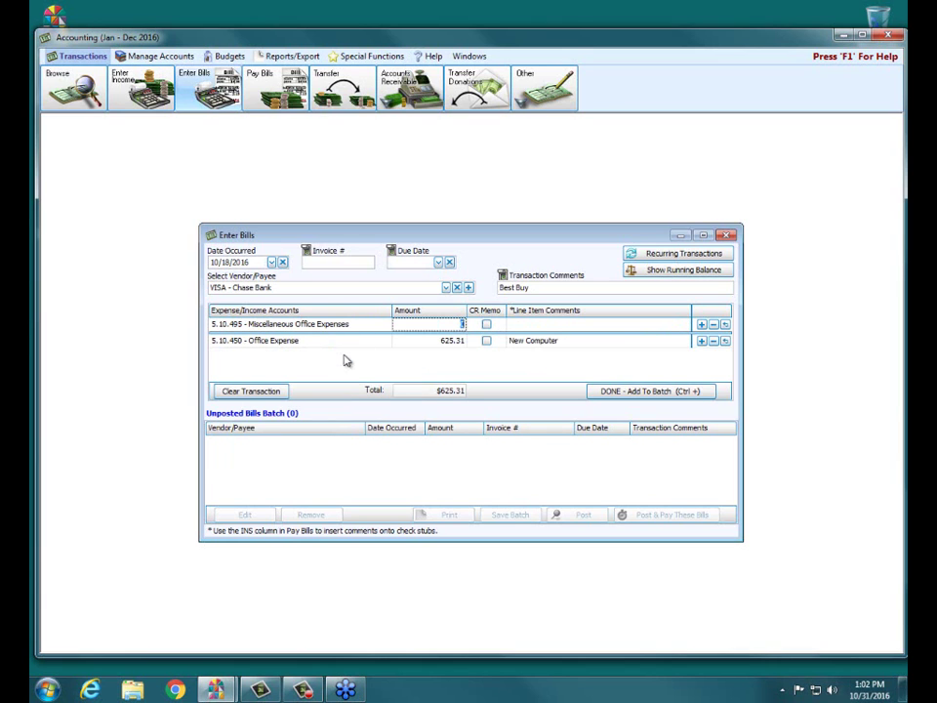
text(06)
key(Tab)
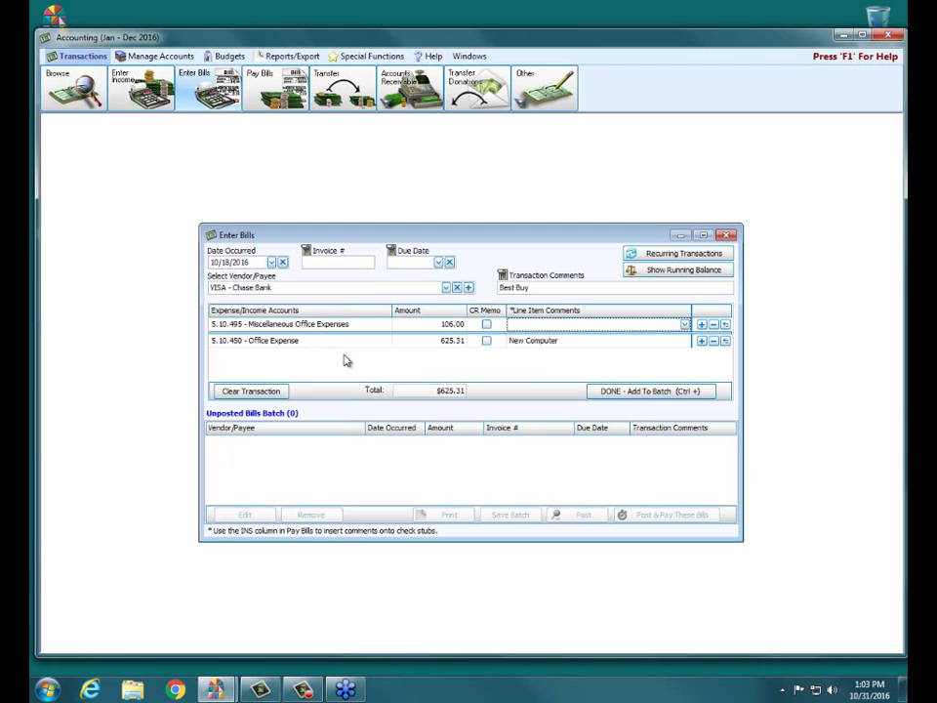
text(Geek So)
text(uad)
click(619, 394)
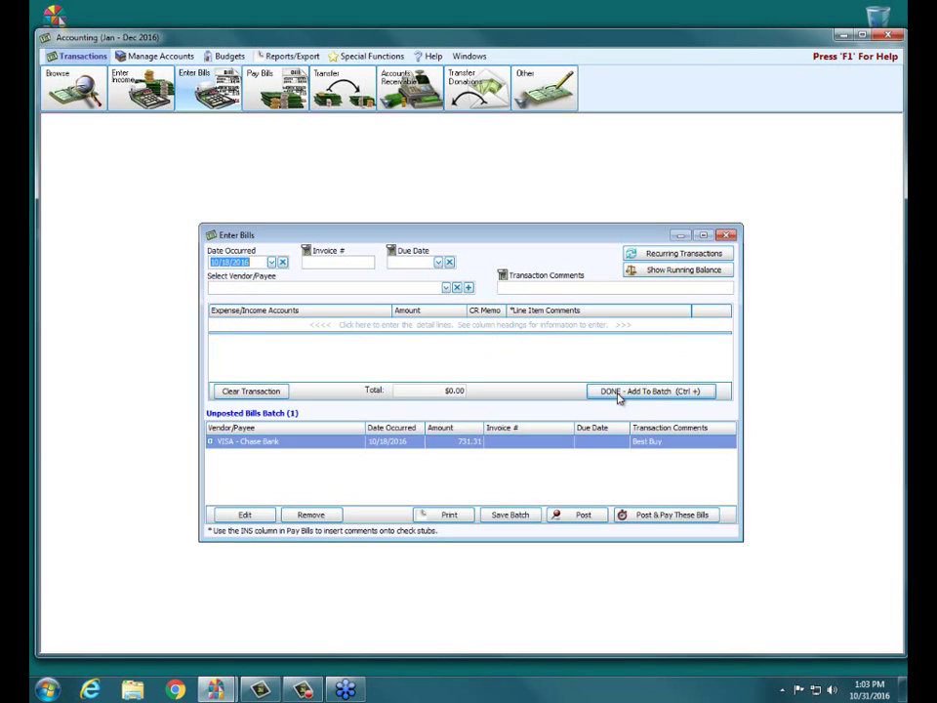
- Start a bill dated 10/28/2016 for vendor VISA - Chase Bank with the transaction comment "Target"
click(271, 261)
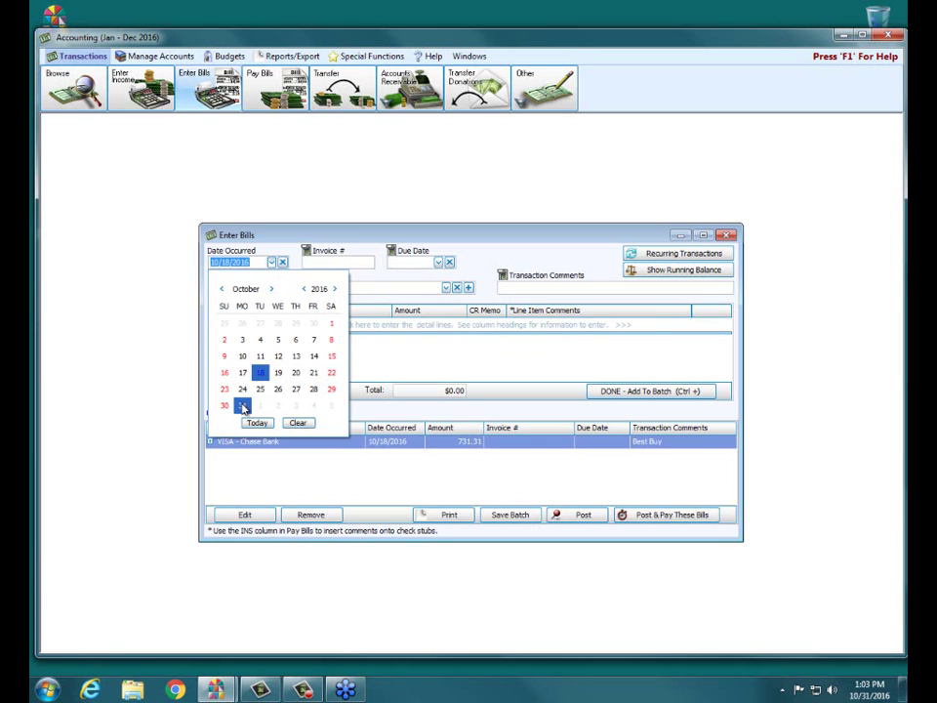
click(315, 390)
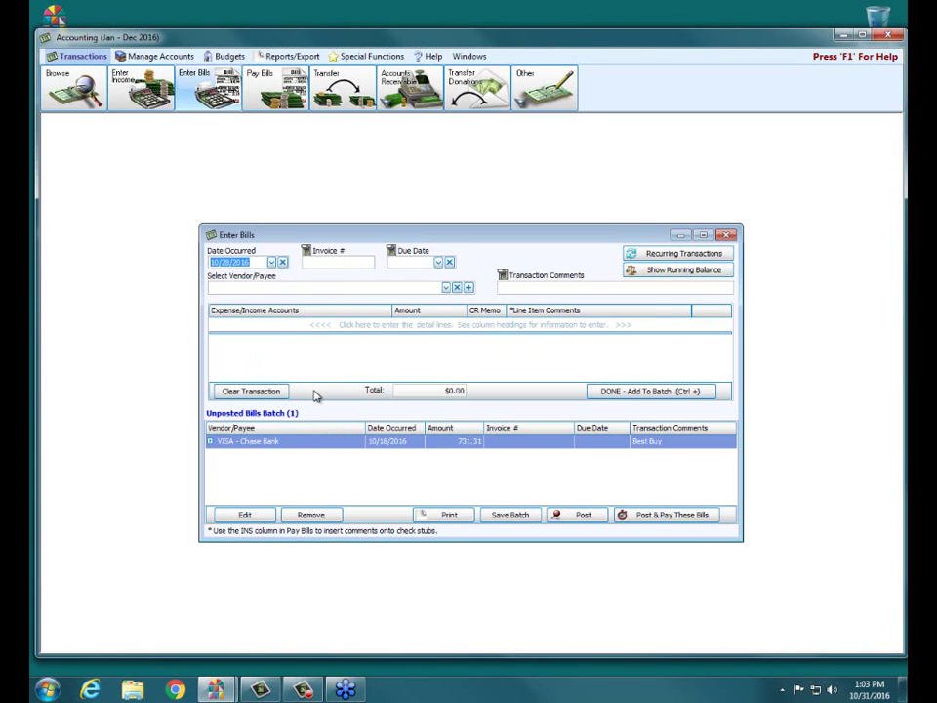
click(251, 286)
text(chase)
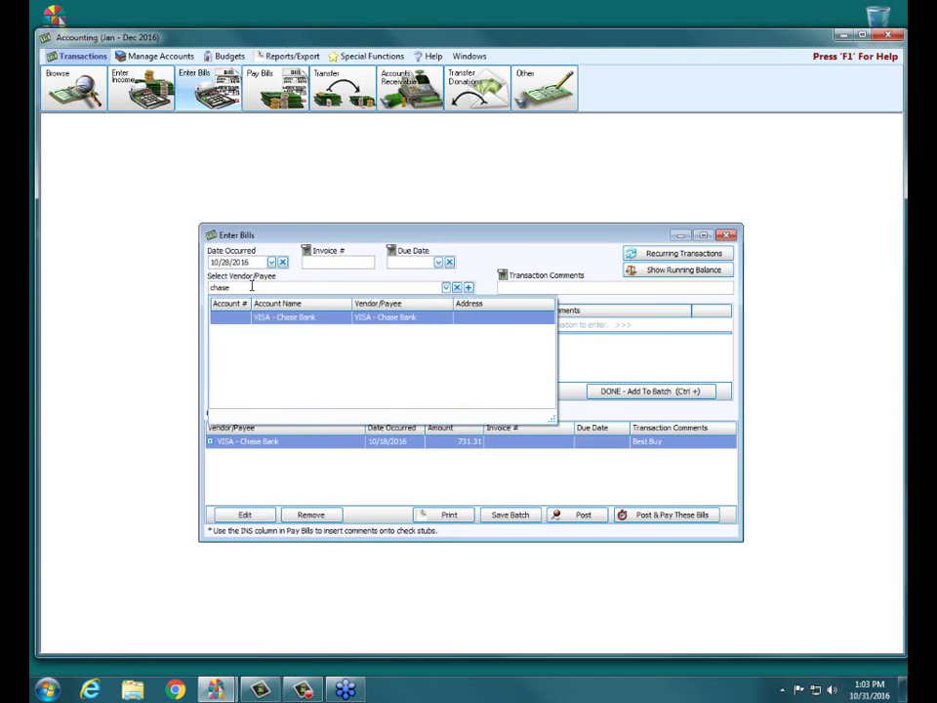
key(Return)
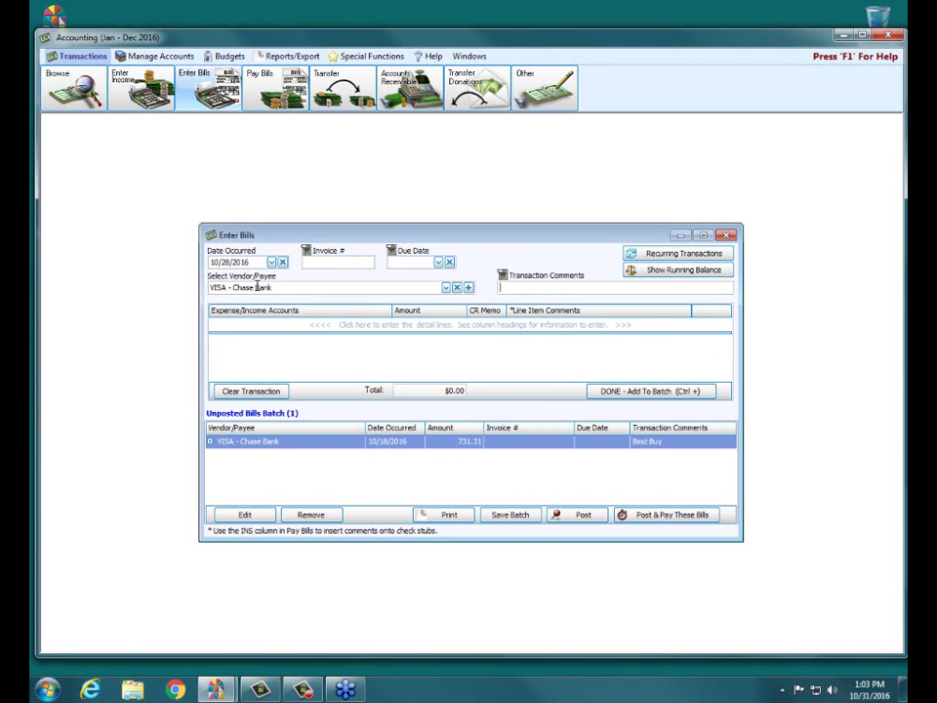
text(Target)
key(Tab)
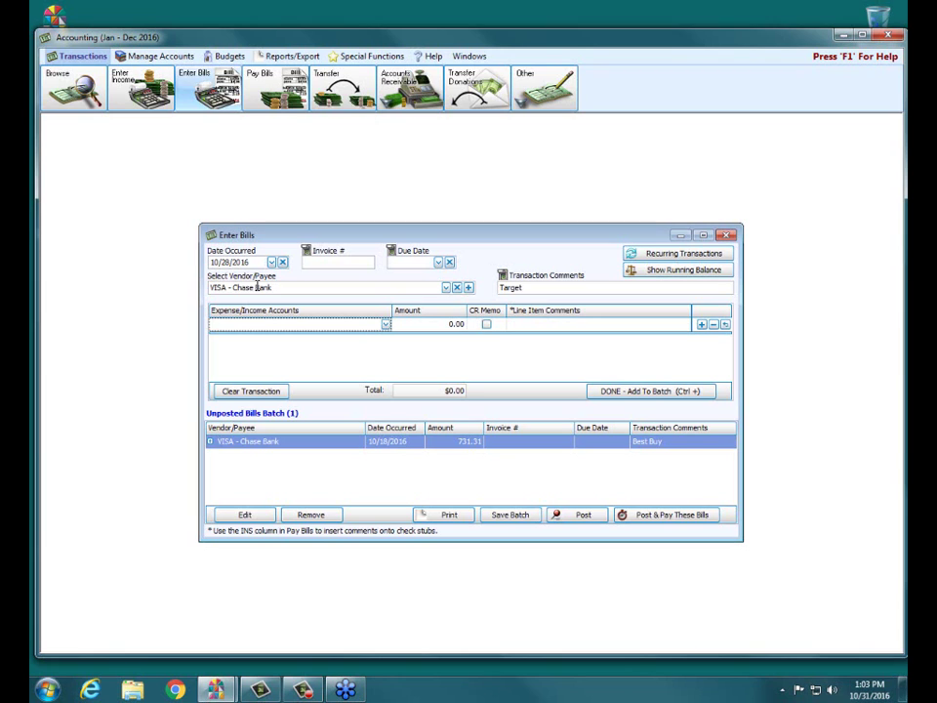
- Add a 58.00 bill line for account 5.10.415 - Custodian Supplies with the line item comment "Cleaning supplies"
text(custo)
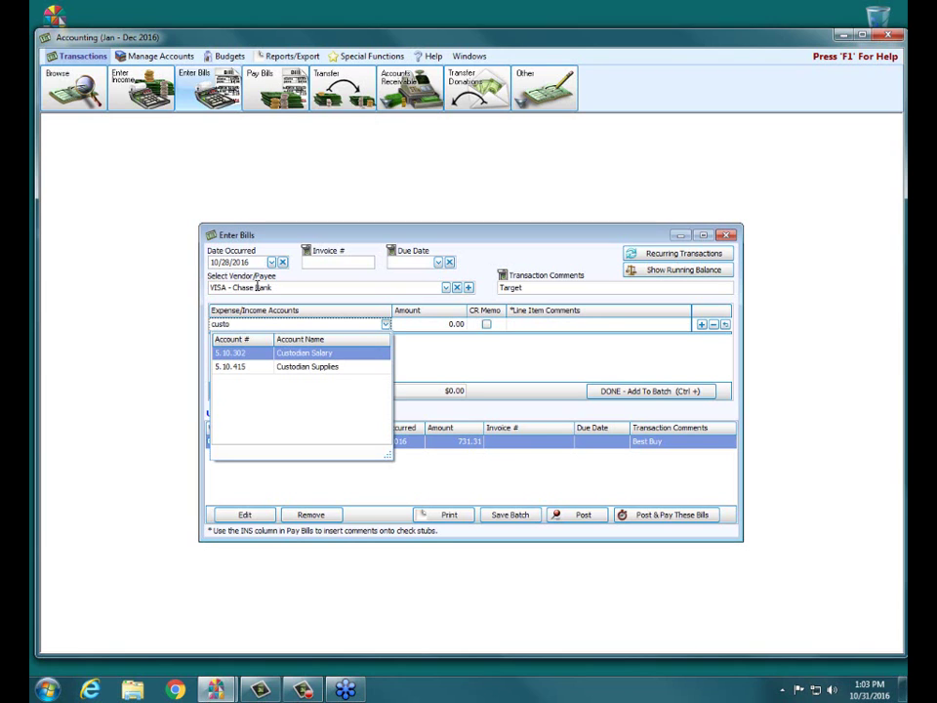
key(Down)
key(Return)
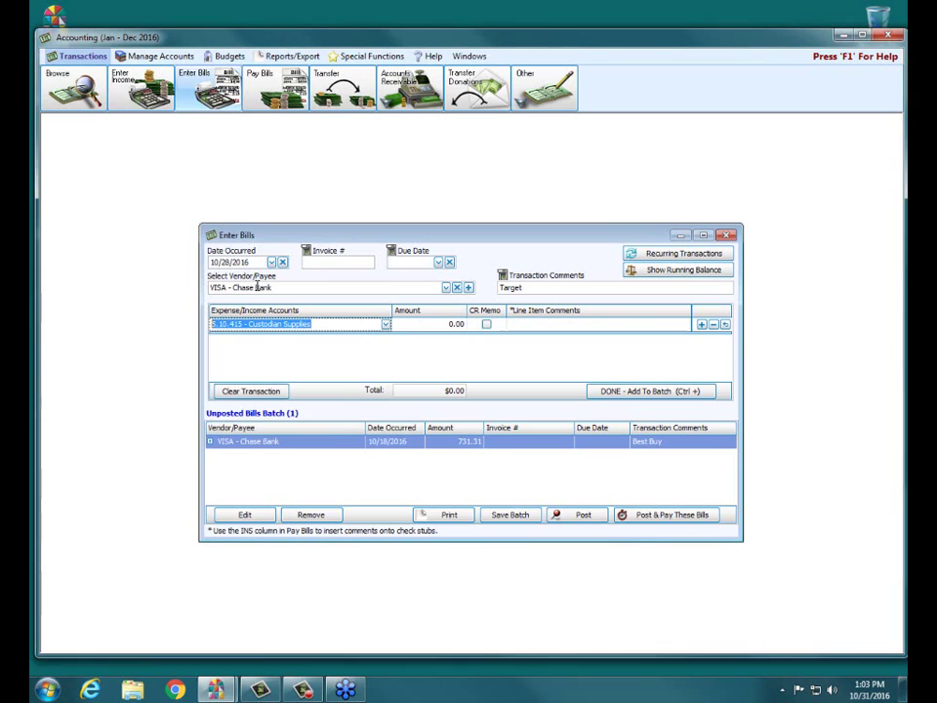
key(Tab)
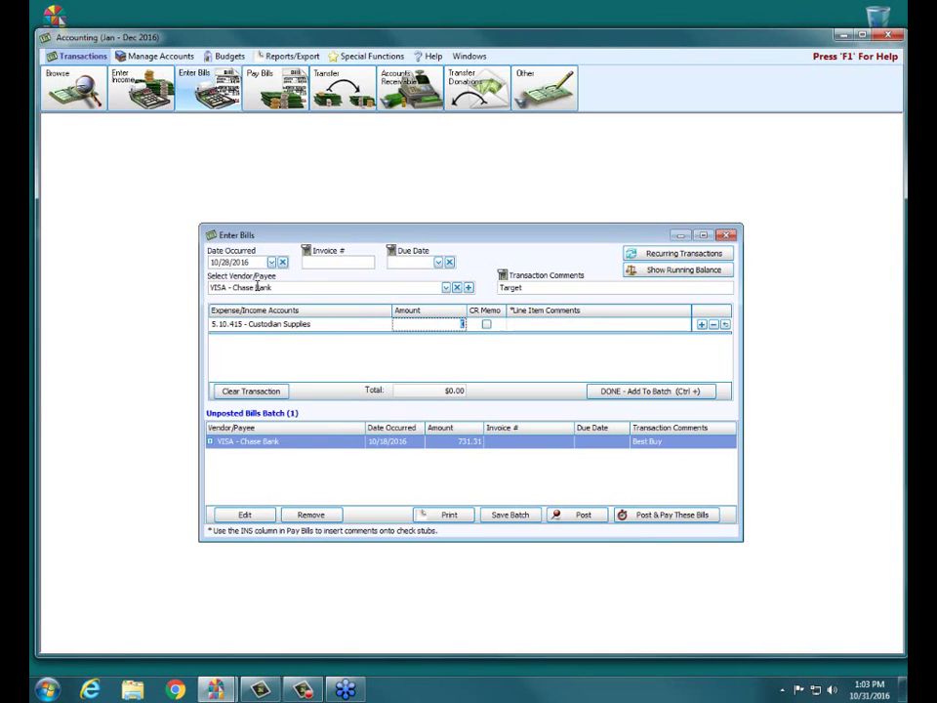
text(58)
key(Tab)
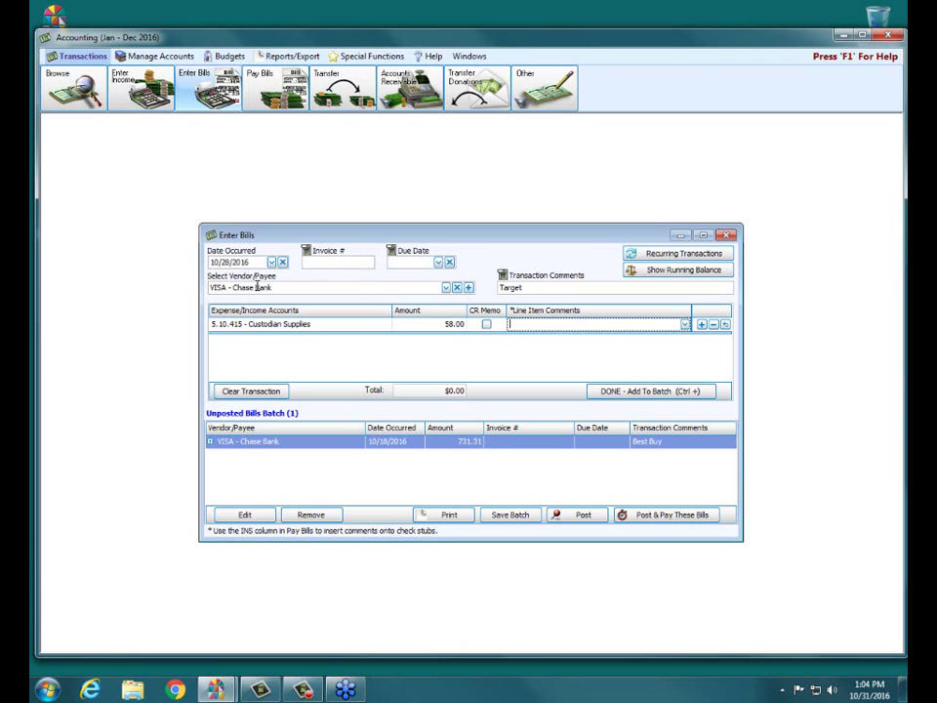
text(Cleaning supplise)
key(BackSpace)
key(BackSpace)
text(es)
key(Return)
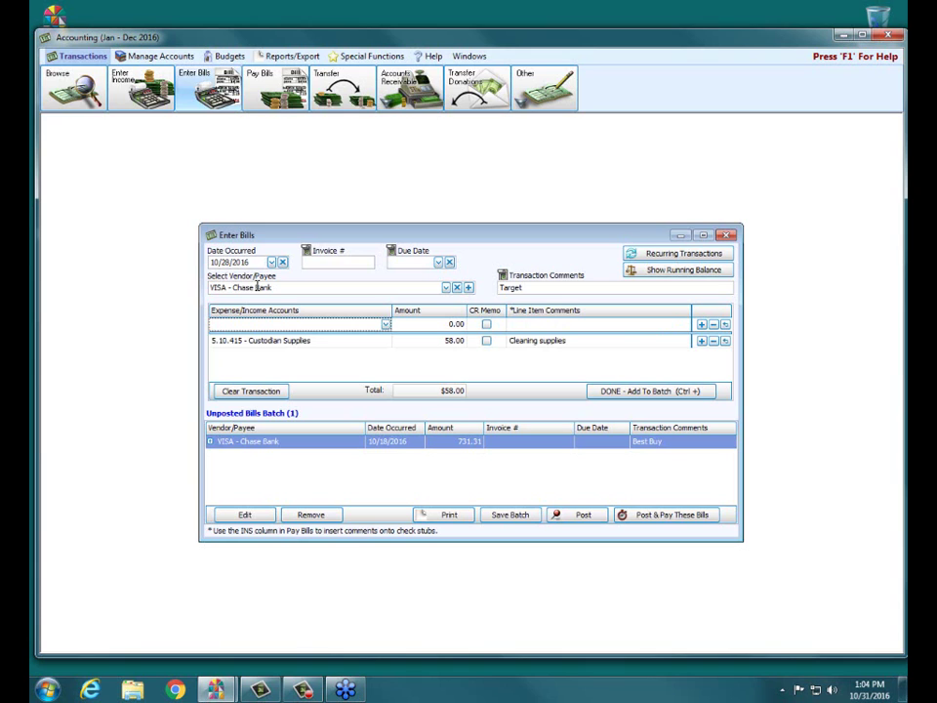
- Add a 32.00 bill line for account 5.10.450 - Office Expense with the line item comment "Paper"
text(office)
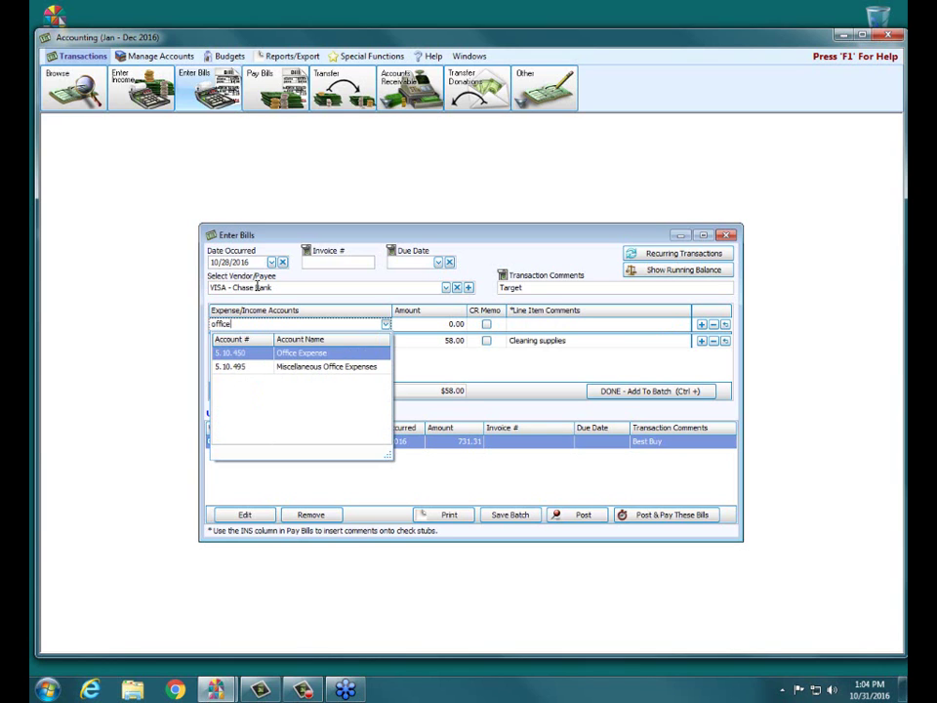
key(Return)
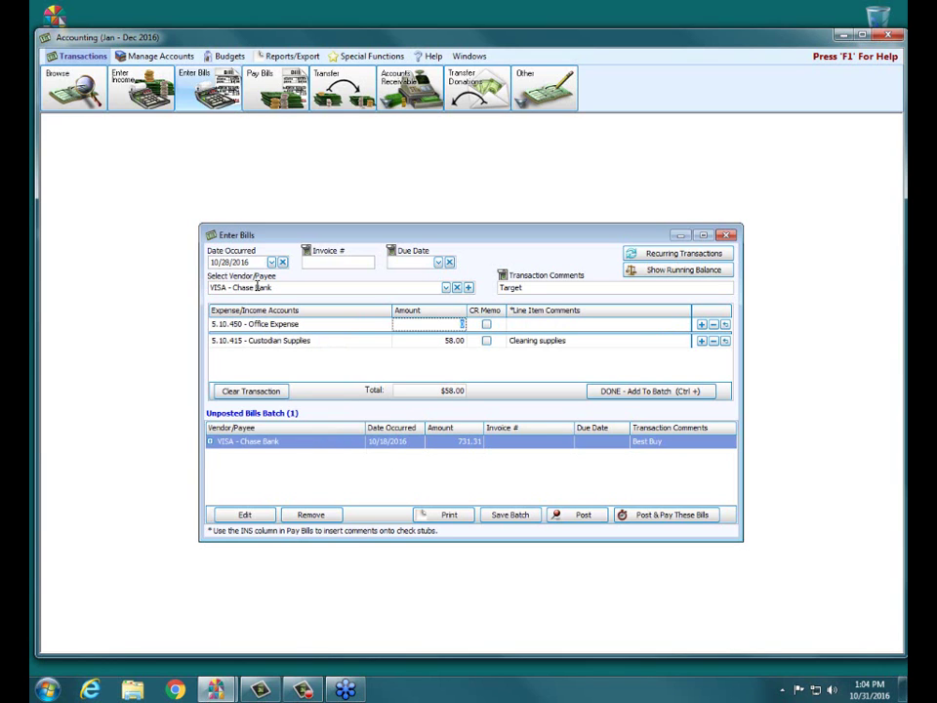
text(32)
key(Tab)
key(Tab)
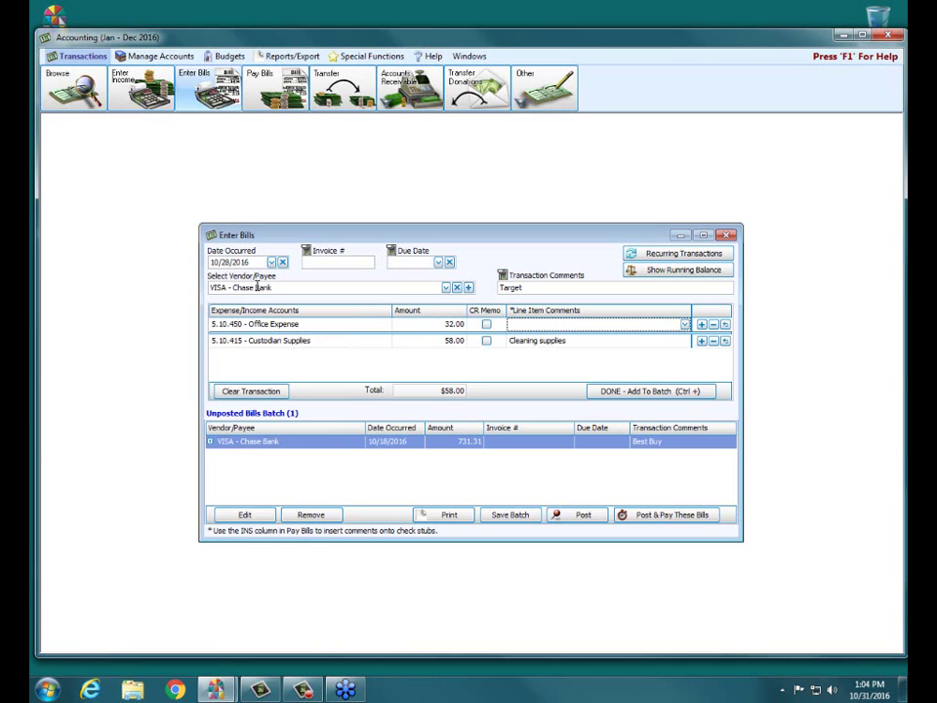
text(Paper)
key(Return)
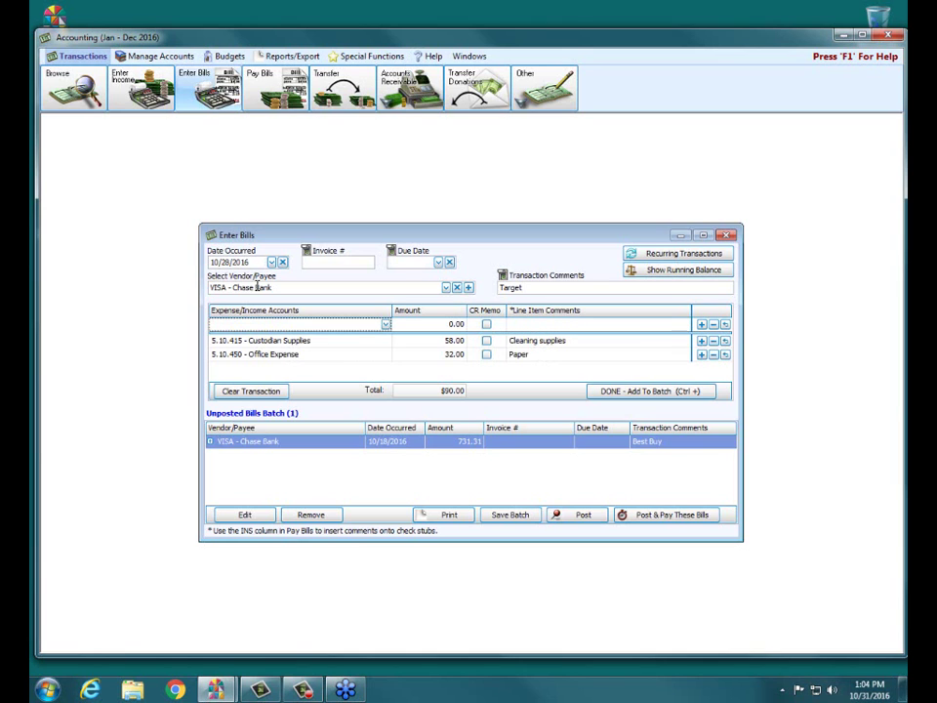
- Add a 15.00 line for 5.10.510 - Nursery commented "Baby Wipes", and add the bill to the batch
text(Nur)
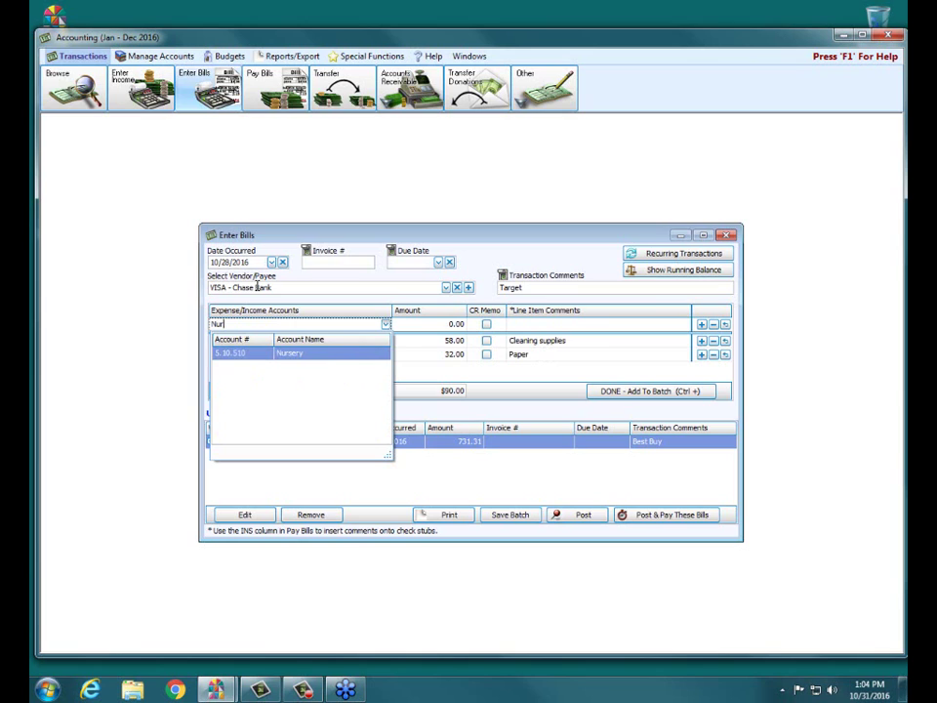
key(Tab)
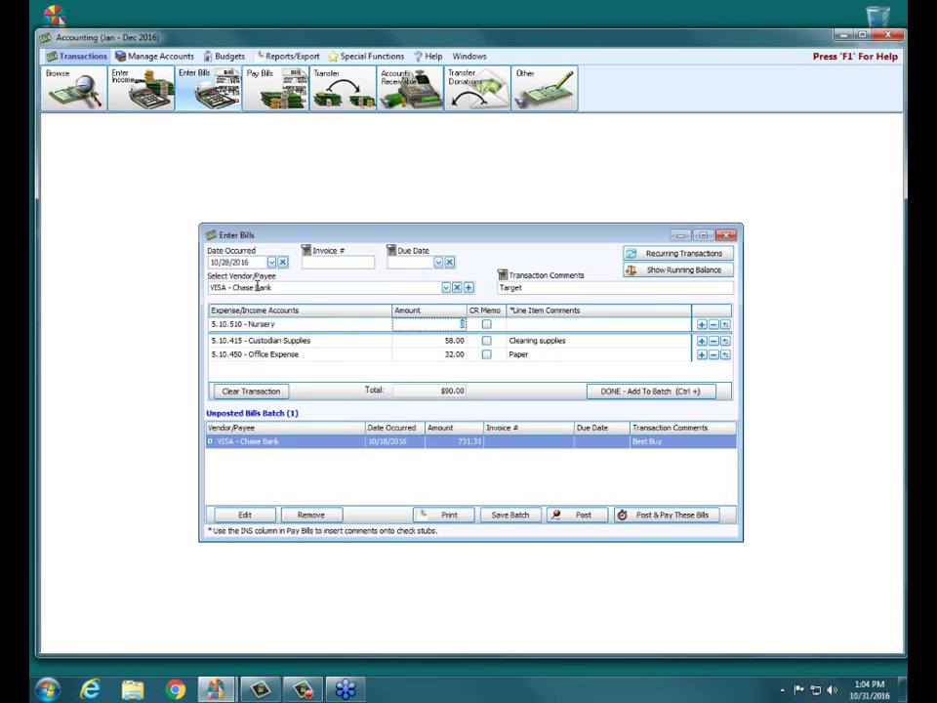
text(15.00)
key(Tab)
text(B)
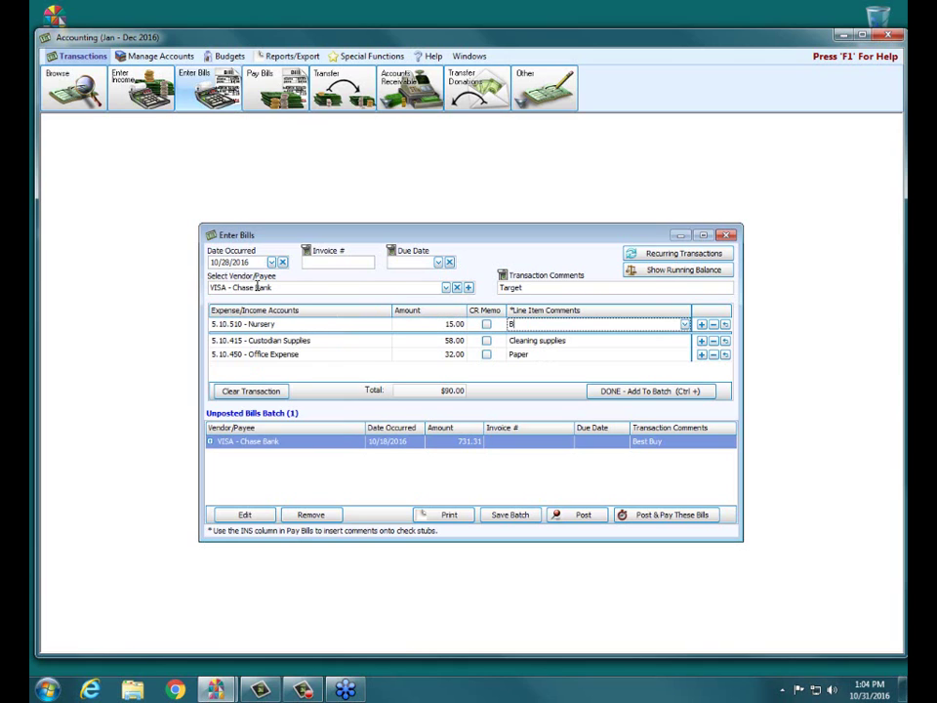
text(aby Wipes.)
key(BackSpace)
click(634, 391)
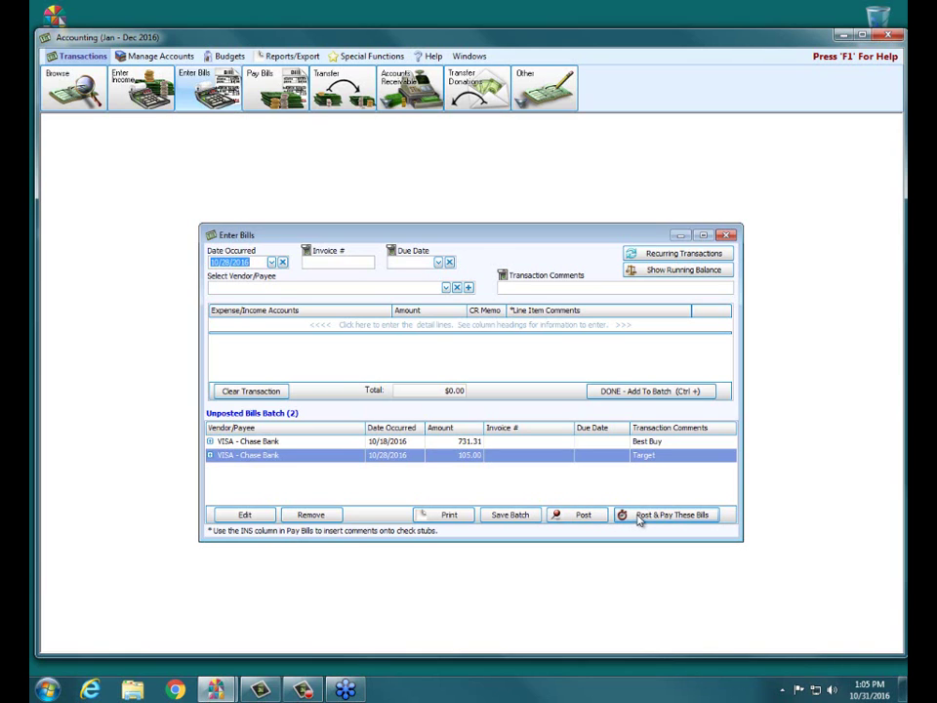
- Post the bills batch for immediate payment and remove the Due Date and Invoice # columns from its transaction report
click(639, 517)
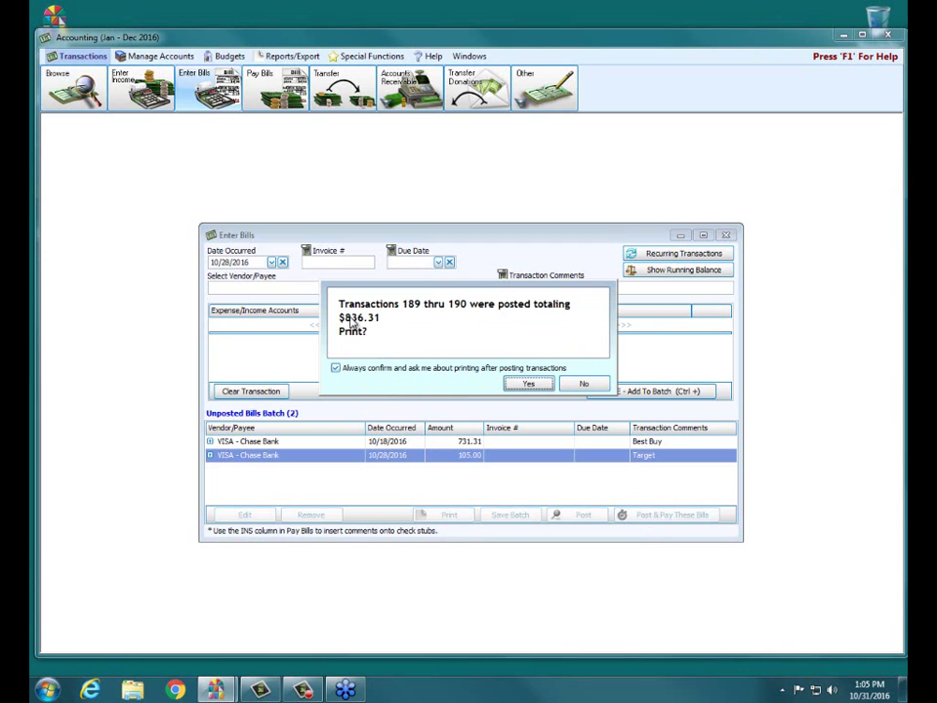
click(527, 385)
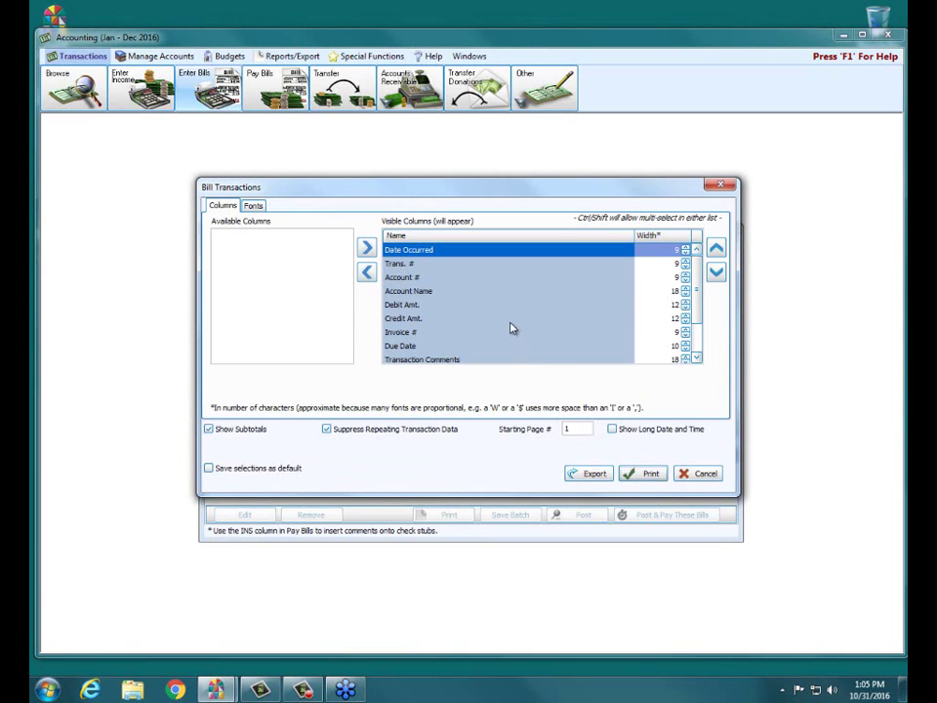
scroll(702, 321, down, 2)
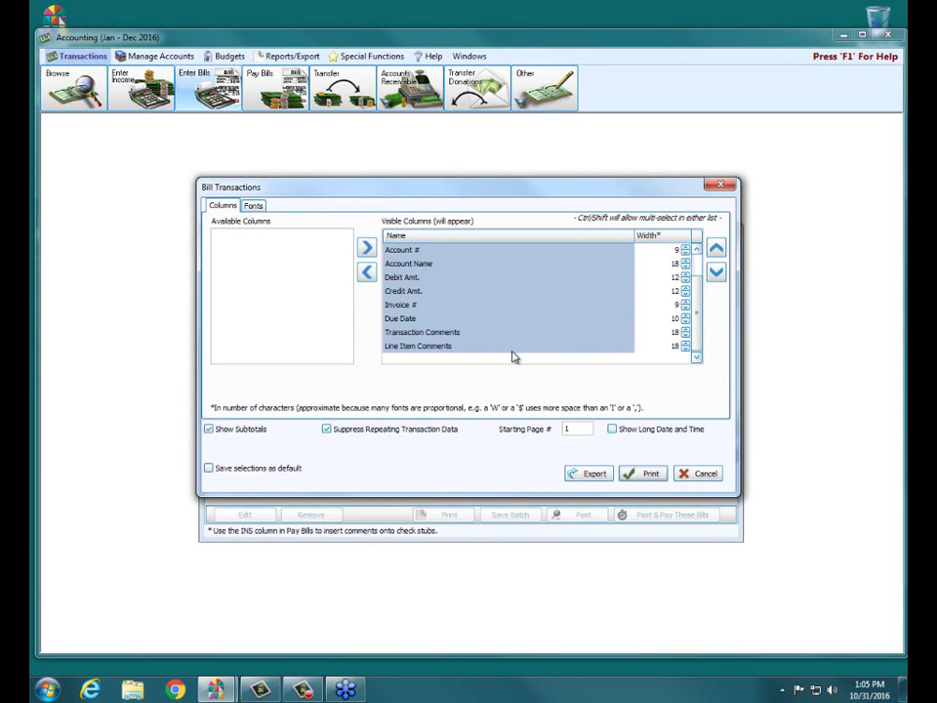
click(400, 318)
click(367, 272)
click(398, 318)
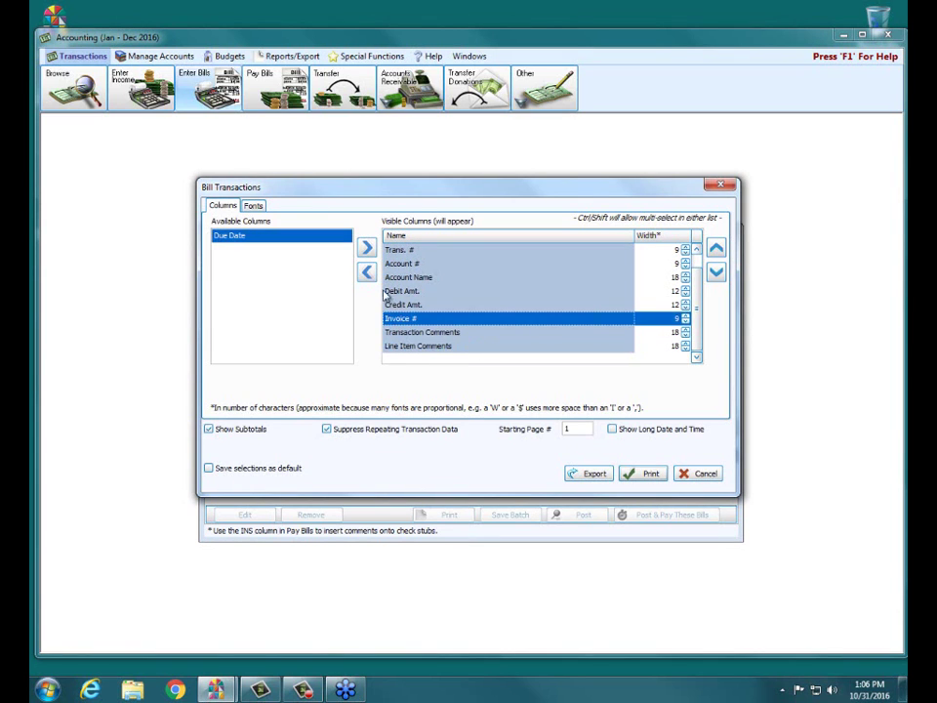
click(367, 273)
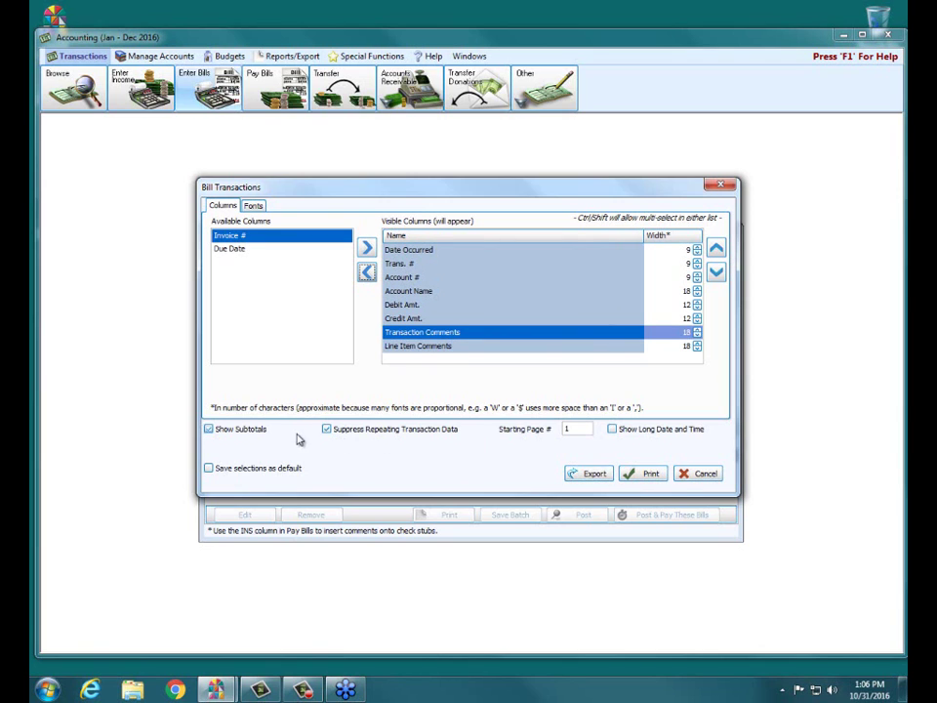
- Preview the posted bills report, then close the preview and the report setup
click(639, 476)
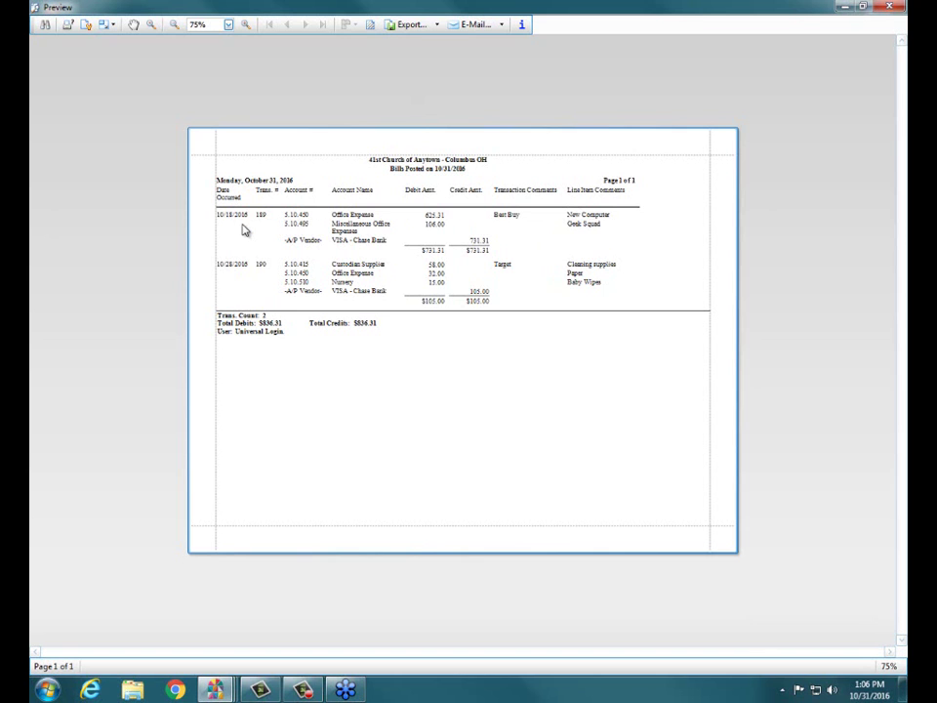
click(892, 7)
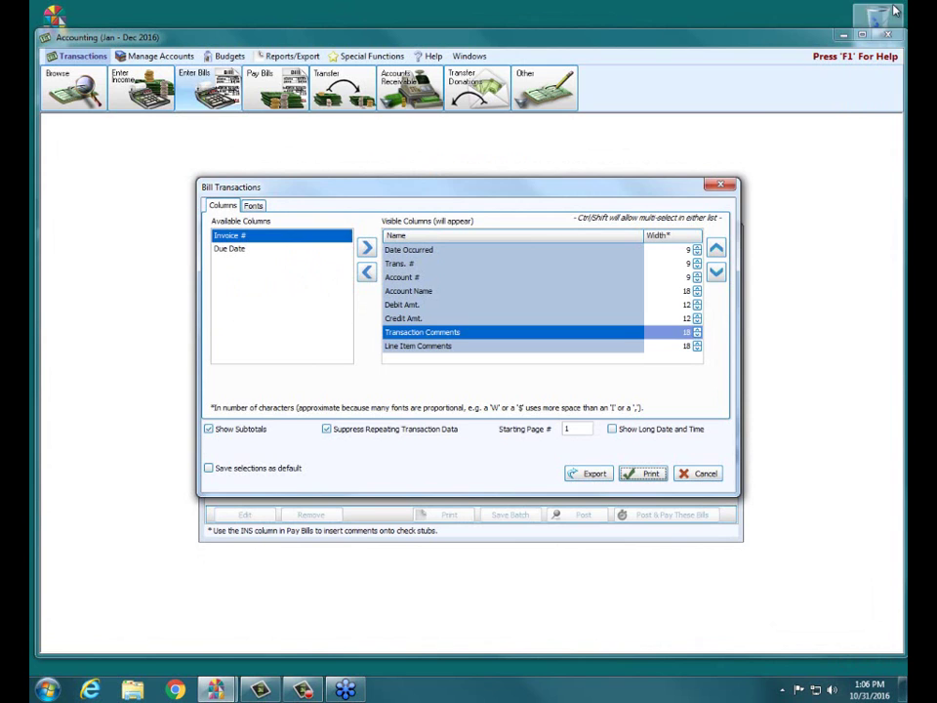
click(724, 185)
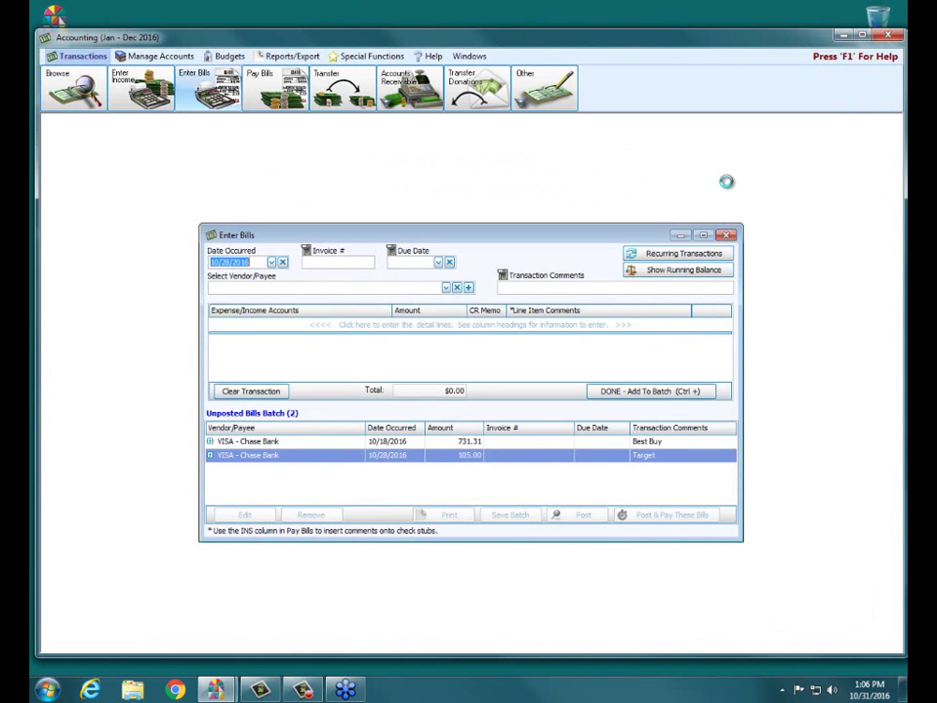
- Build the VISA - Chase Bank payment comment from all the bill comments, Best Buy through Baby Wipes, and accept it
drag(596, 197, 553, 224)
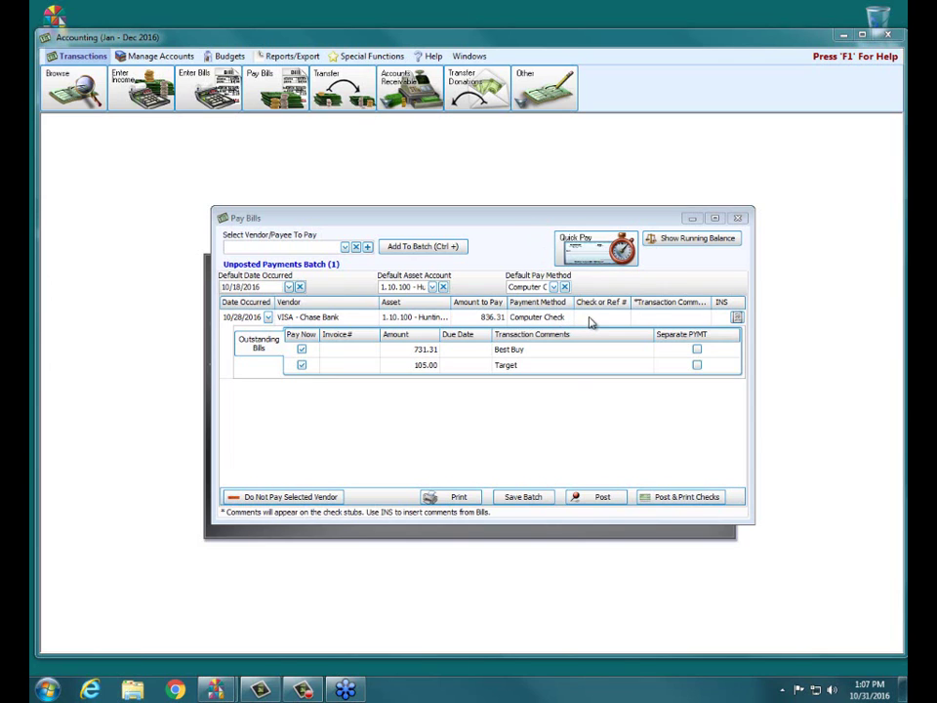
click(737, 319)
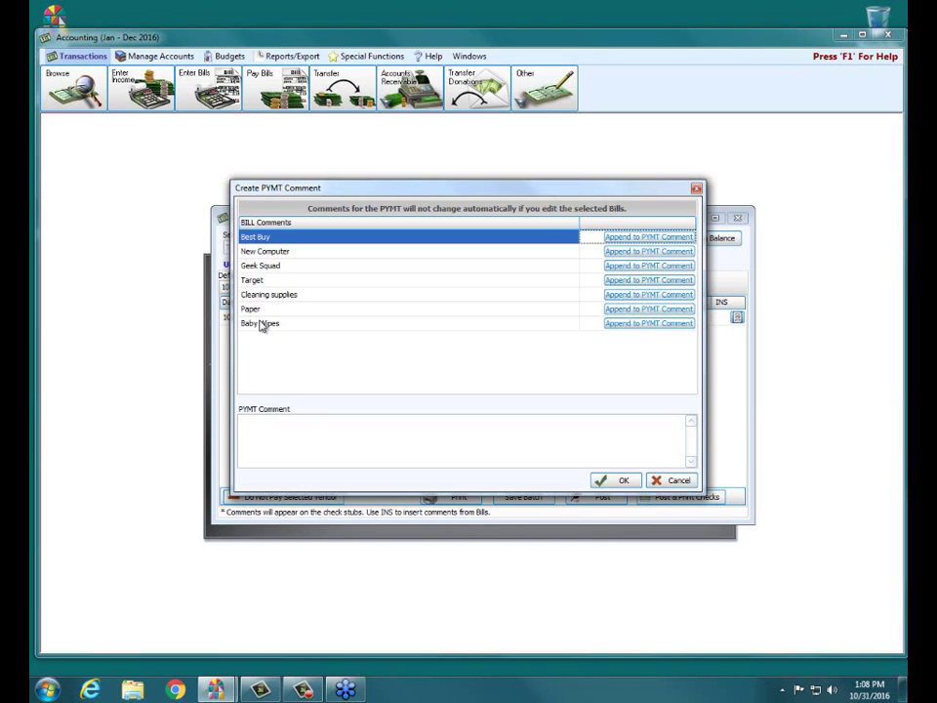
click(625, 239)
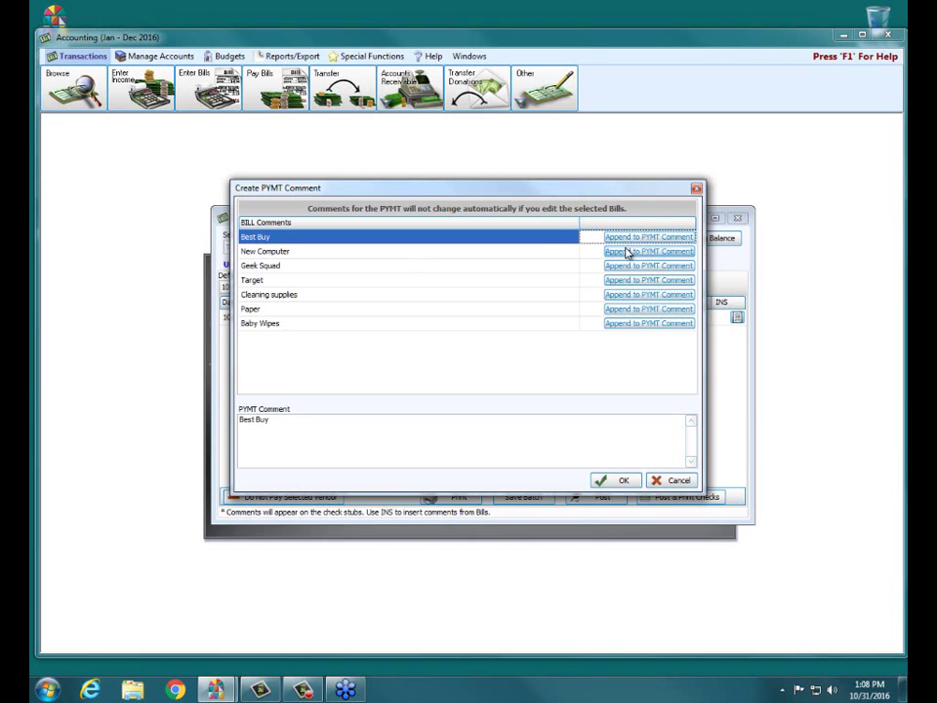
click(628, 252)
click(631, 265)
click(633, 281)
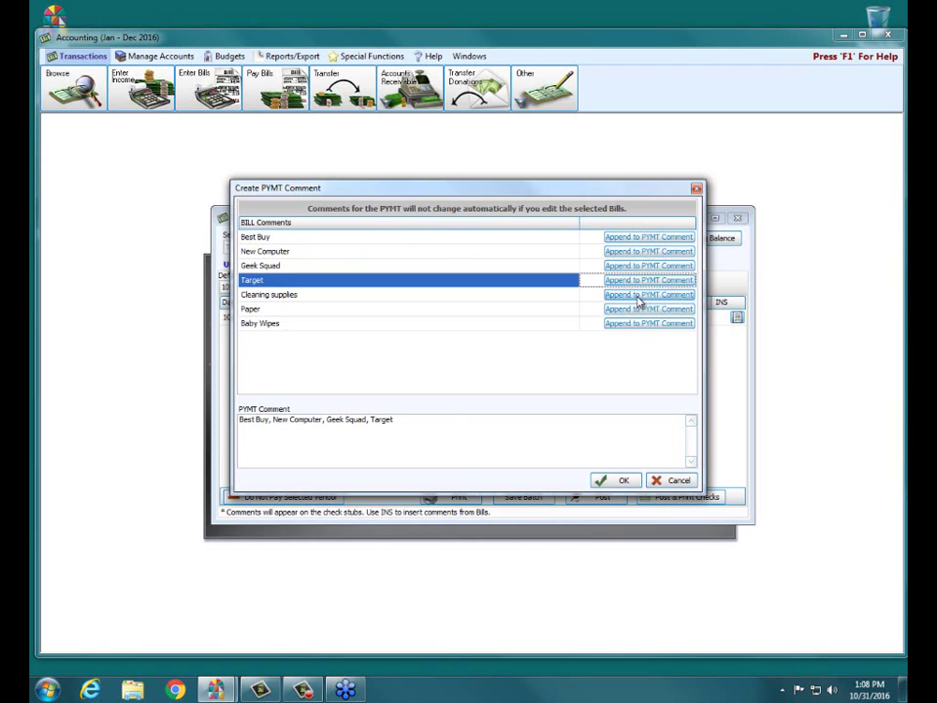
click(637, 295)
click(638, 310)
click(642, 325)
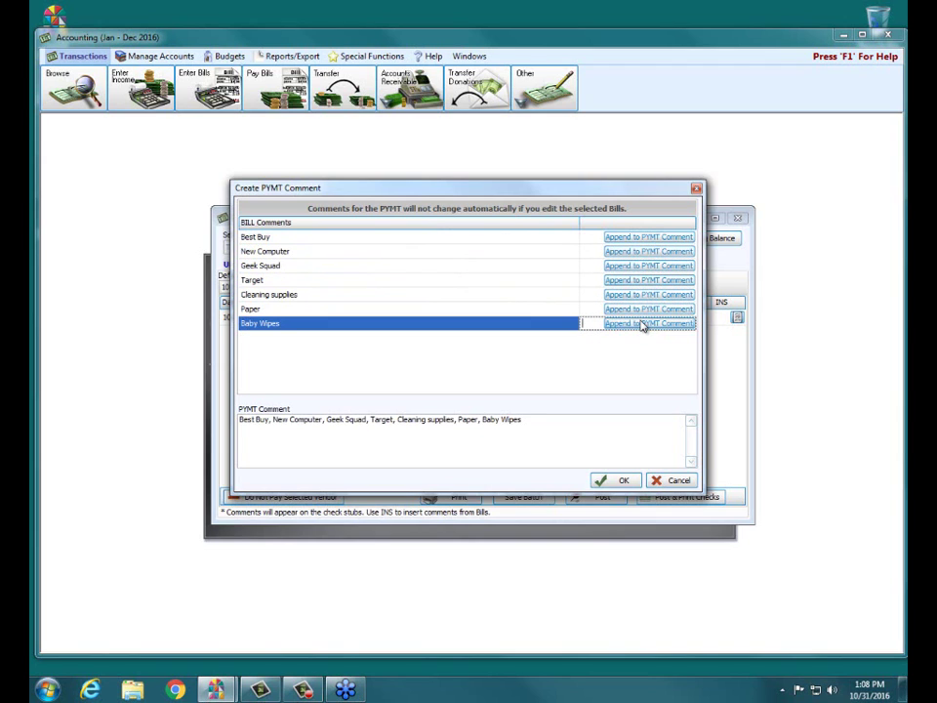
click(628, 485)
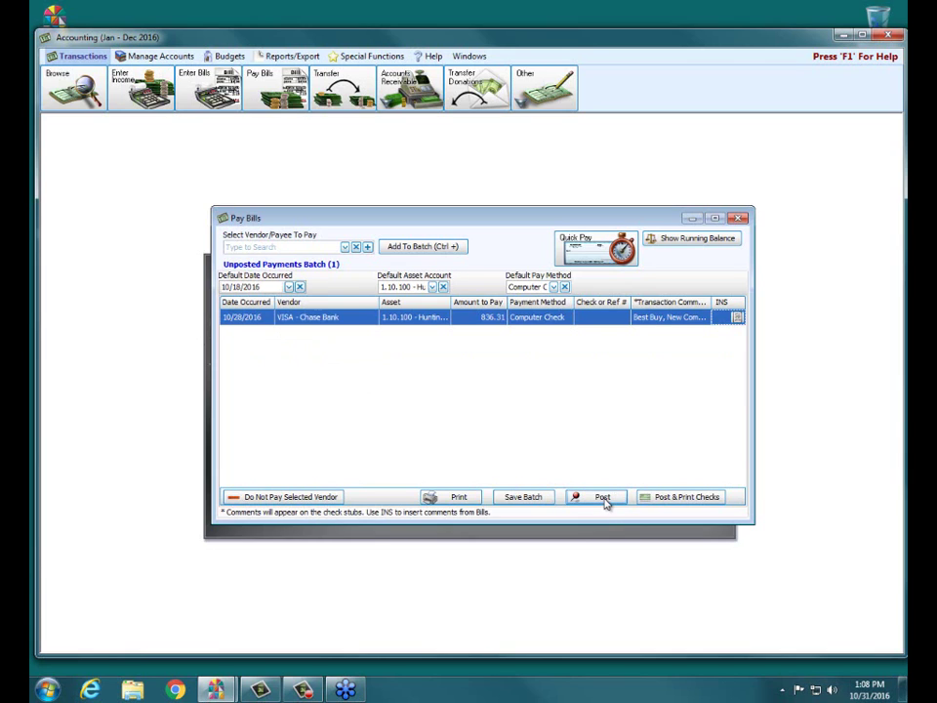
- Post the VISA - Chase Bank payment with check printing and preview its payment transactions report
click(671, 498)
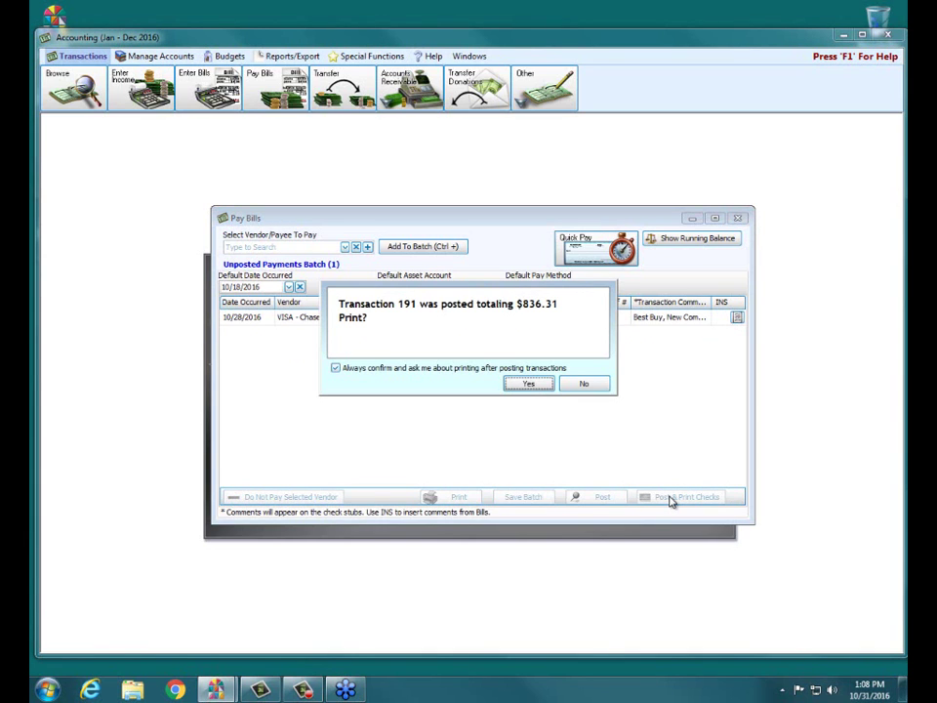
click(528, 385)
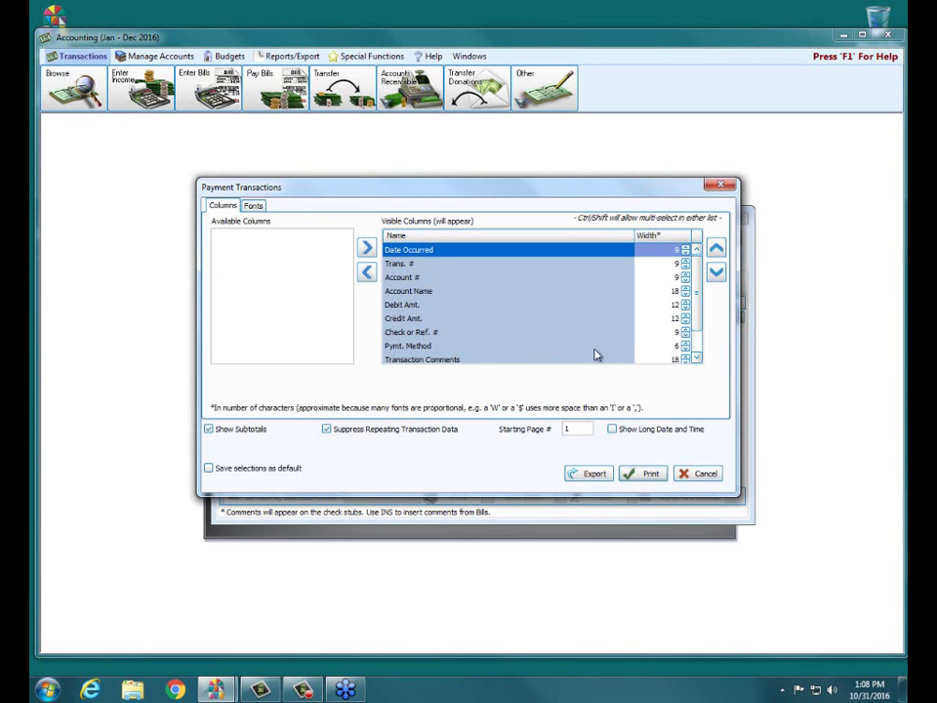
click(652, 473)
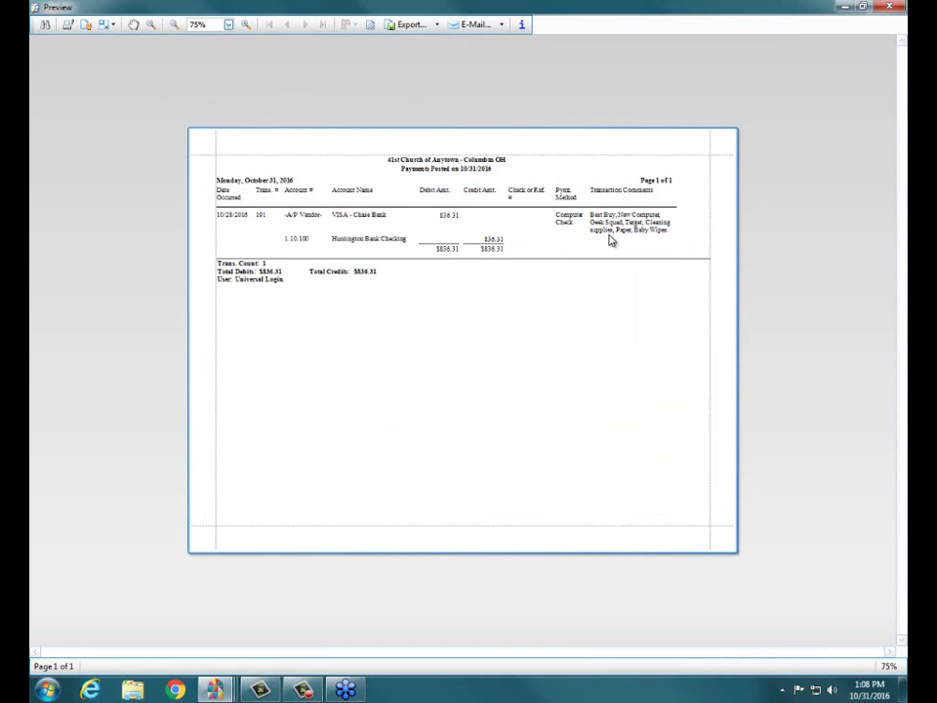
- Close the payment report and its setup, and preview the VISA - Chase Bank check with starting check number 75755
click(890, 8)
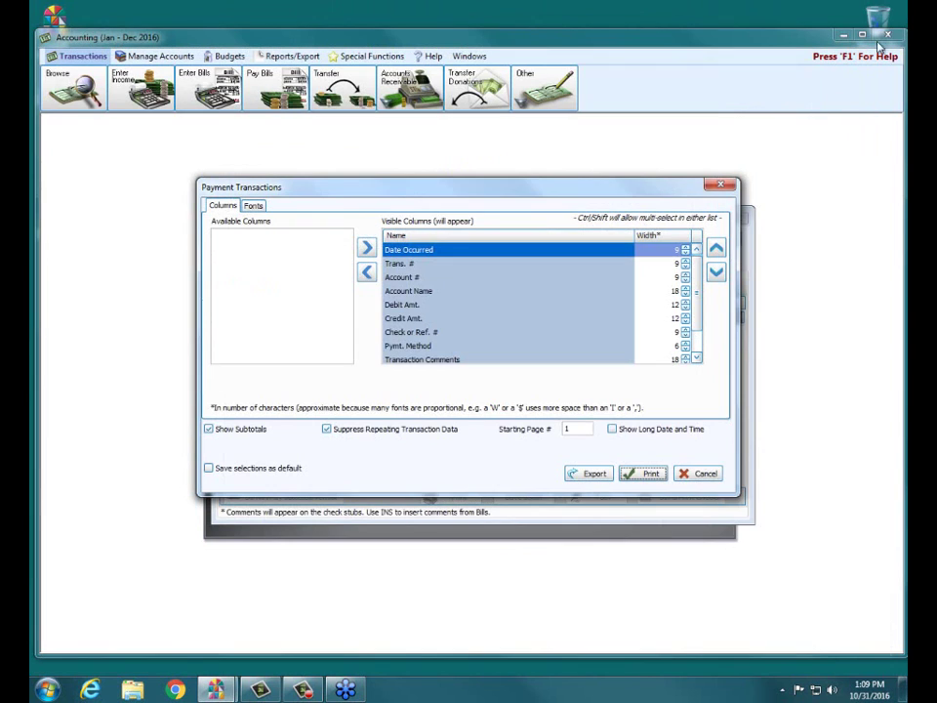
click(686, 474)
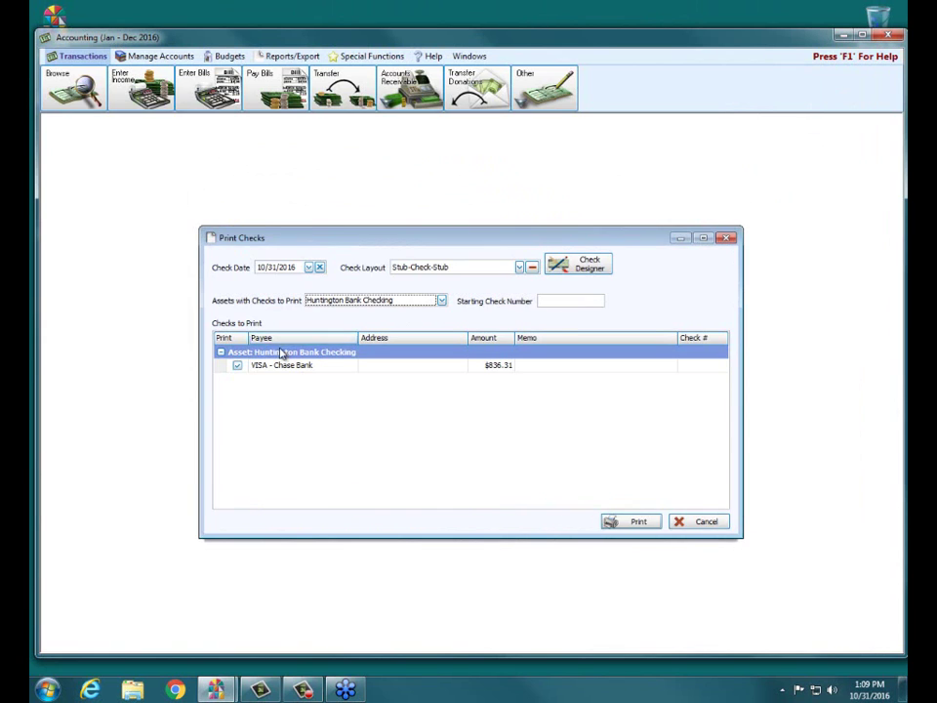
click(594, 300)
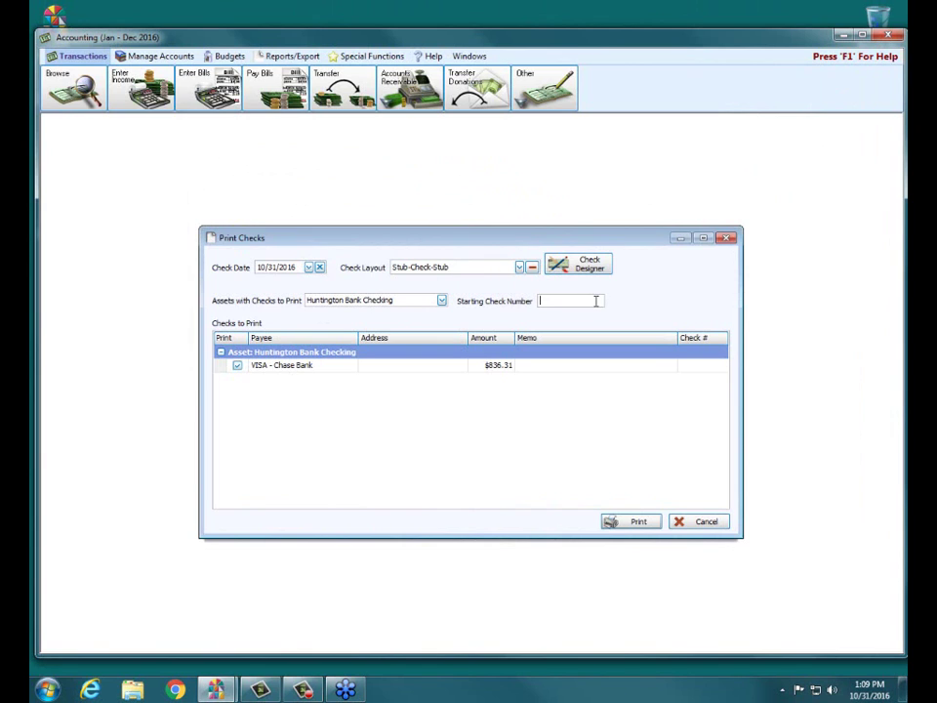
text(75755)
click(649, 525)
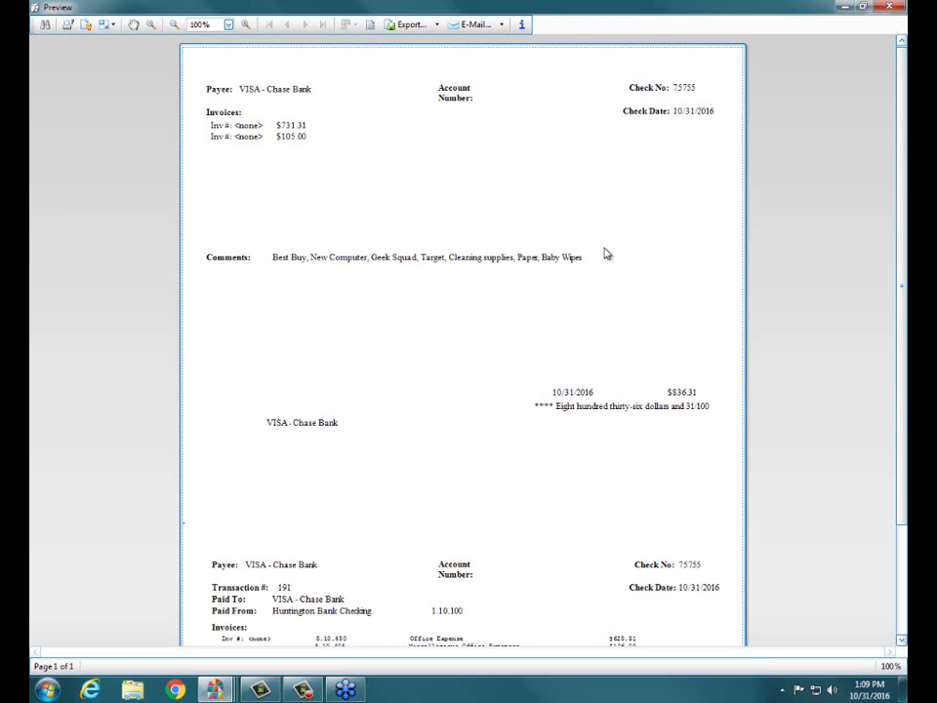
- Examine the check preview's comments and invoice account breakdown at 120% zoom, and close the preview and the check printing window
drag(902, 82, 905, 209)
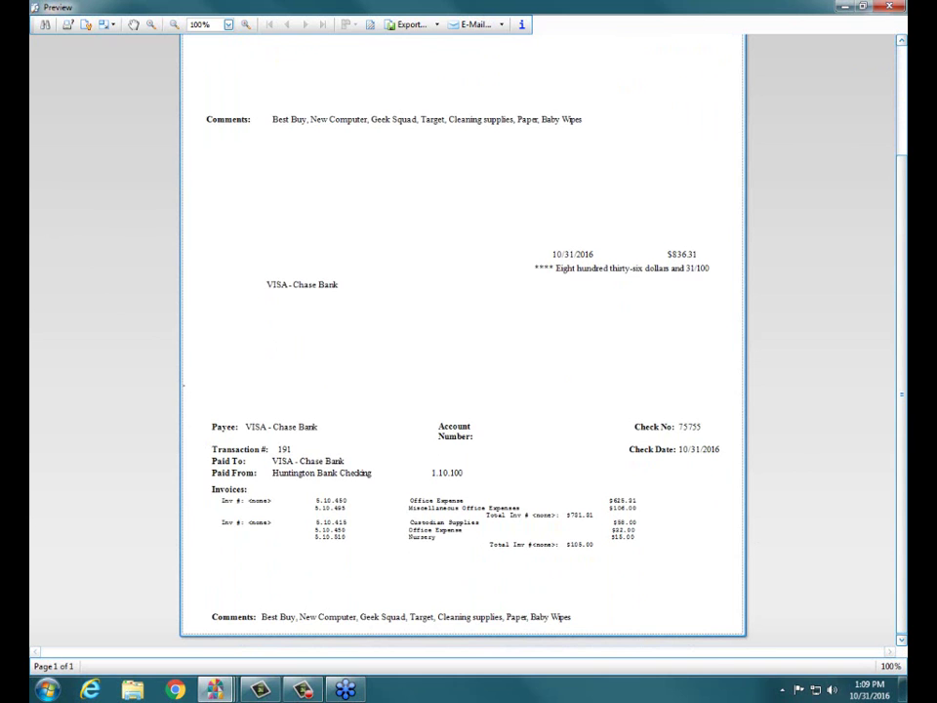
click(245, 24)
click(245, 25)
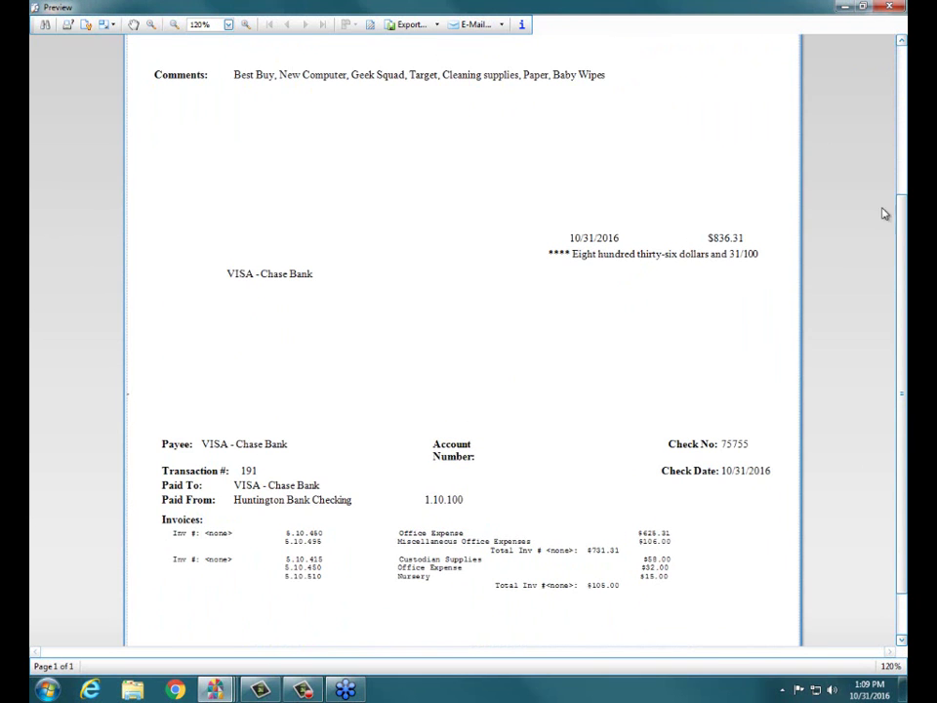
drag(900, 217, 902, 259)
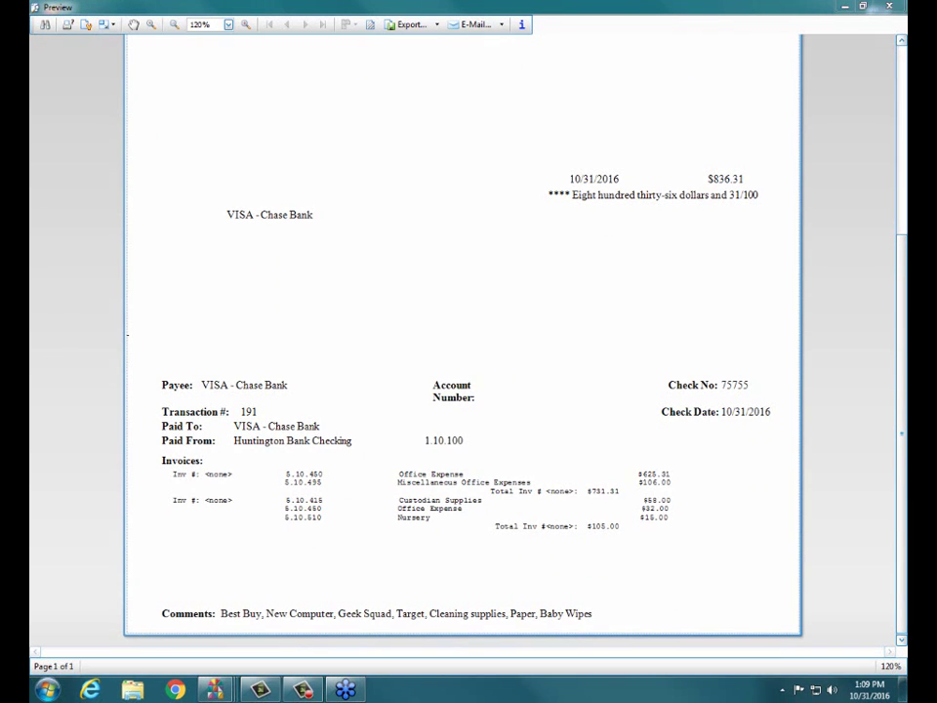
drag(218, 476, 506, 481)
mouse_move(278, 499)
mouse_down()
mouse_move(434, 500)
mouse_move(370, 508)
mouse_move(393, 508)
mouse_up()
click(312, 524)
drag(312, 524, 437, 517)
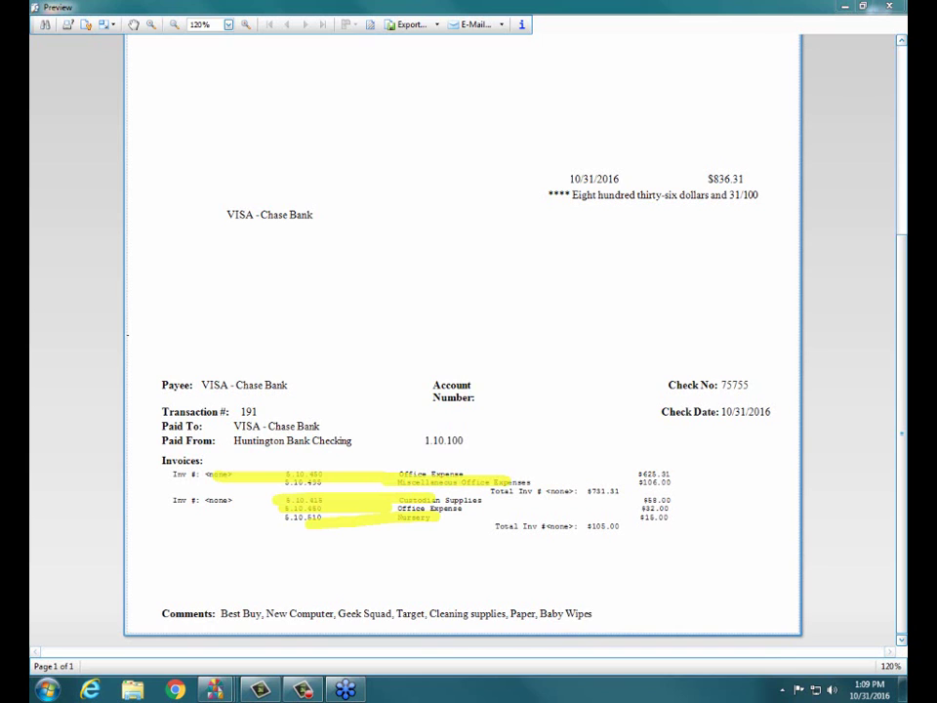
key(Escape)
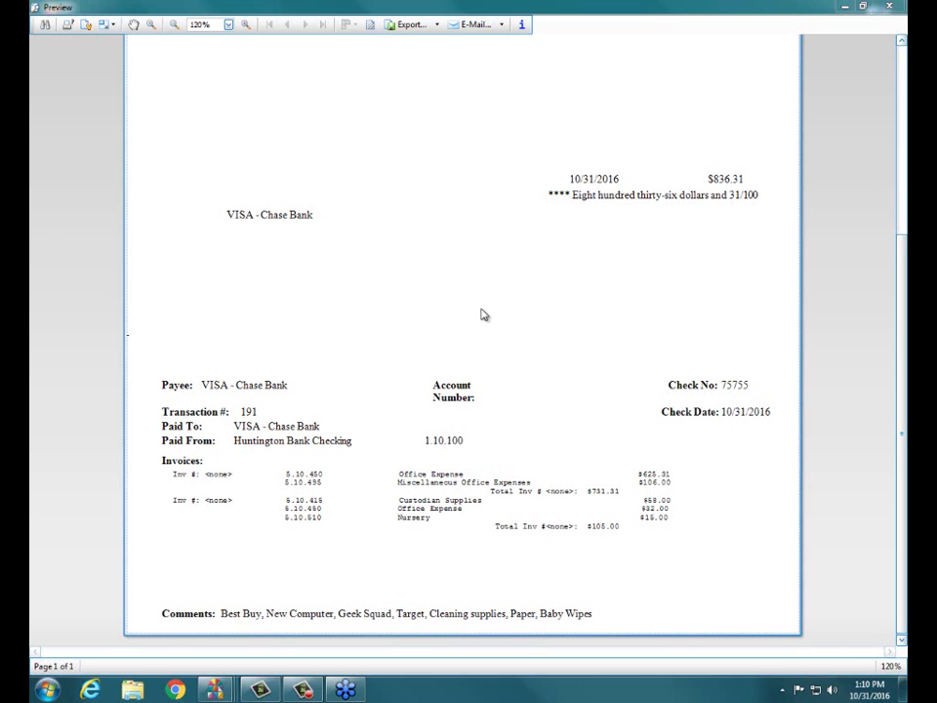
click(887, 8)
click(726, 237)
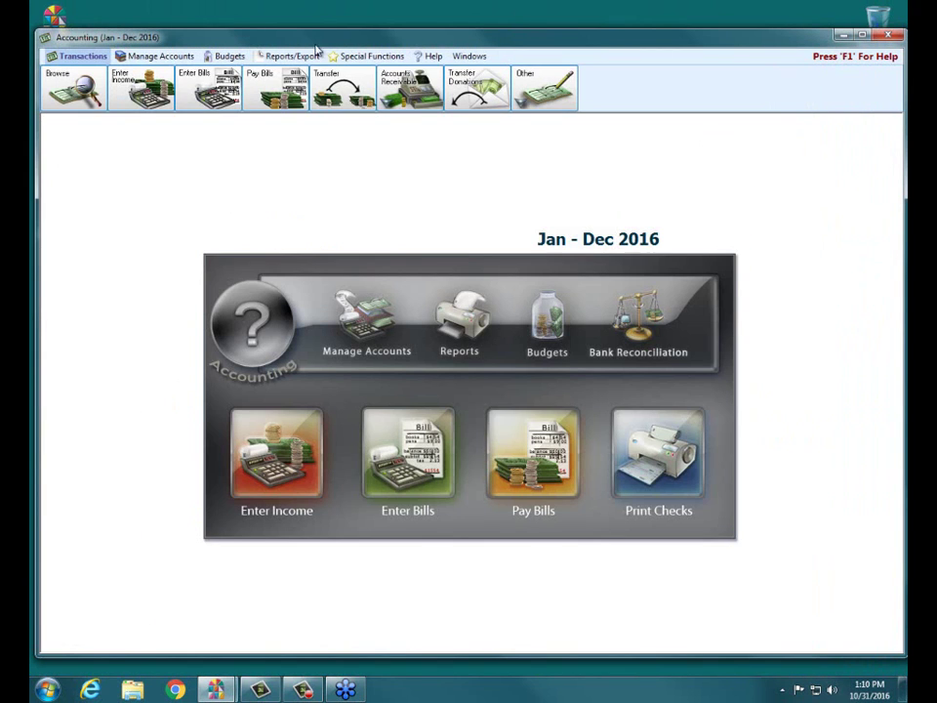
- Open the Transaction Journal report setup and filter it to the VISA - Chase Bank account
click(279, 56)
click(117, 101)
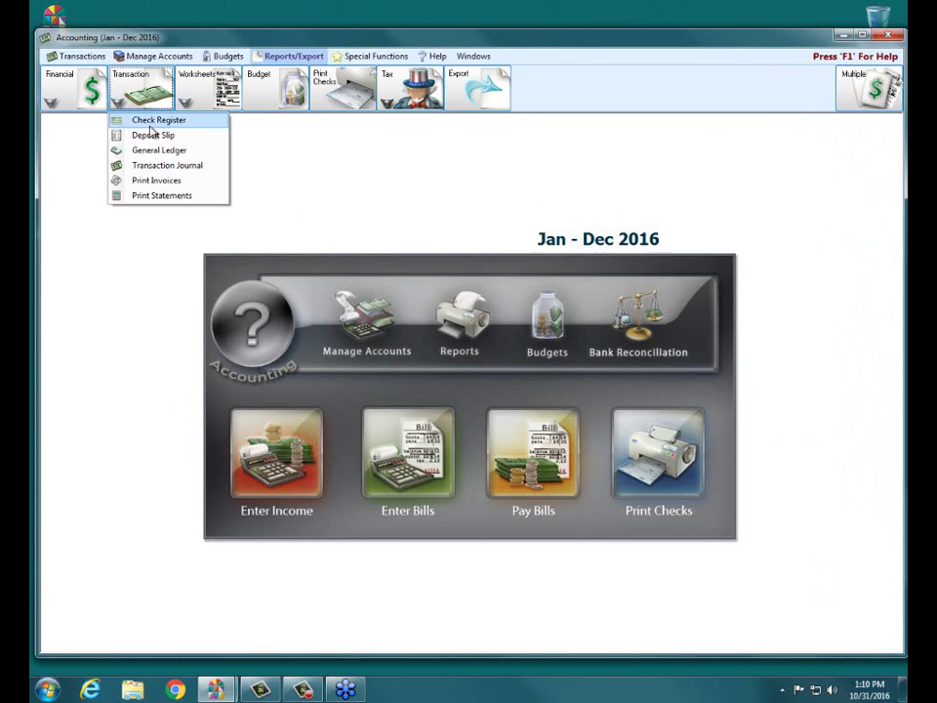
click(158, 165)
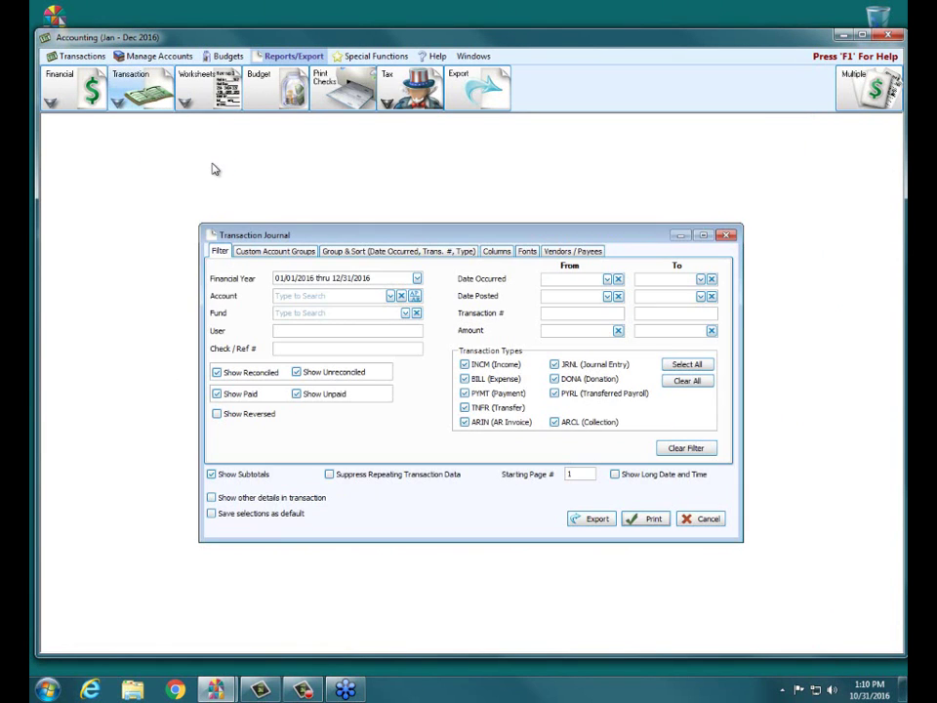
click(371, 296)
text(chase)
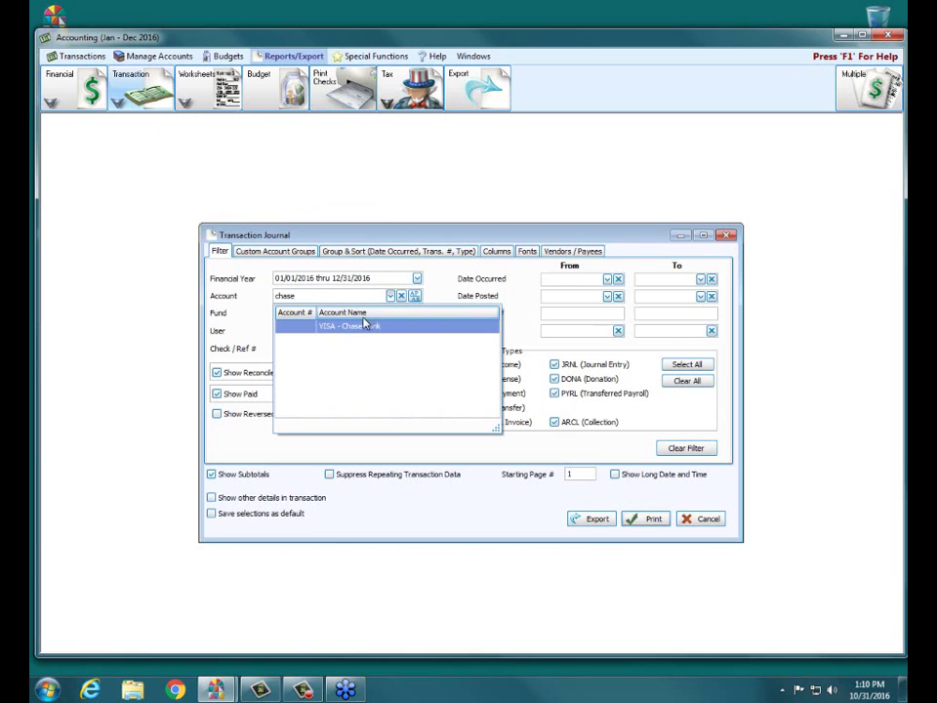
click(363, 325)
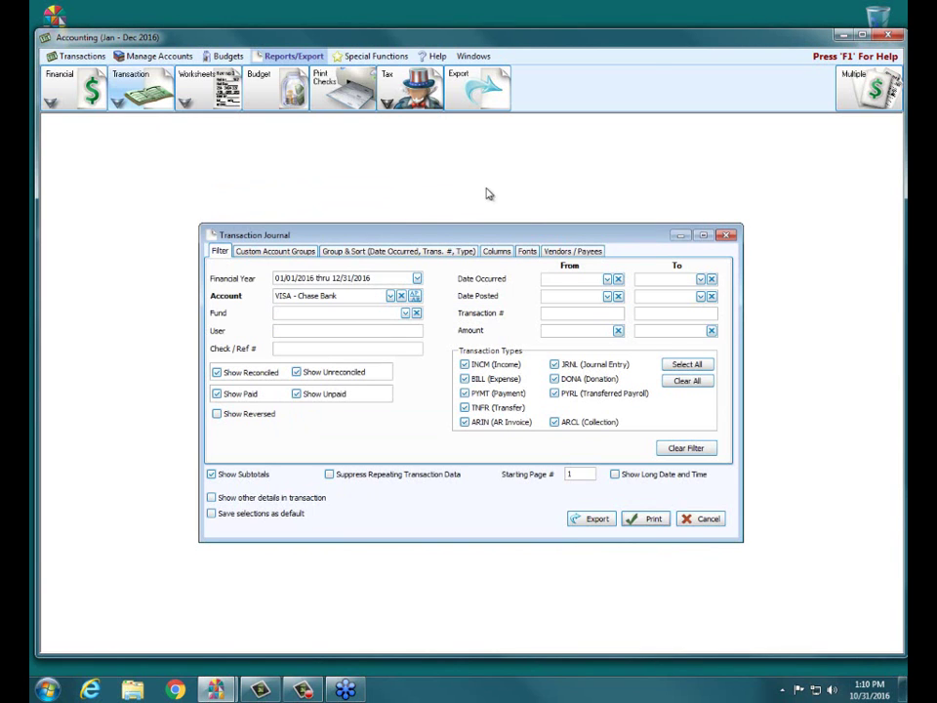
- Review the journal's visible columns, enable showing other details in the transaction, and close the report setup without printing
click(496, 251)
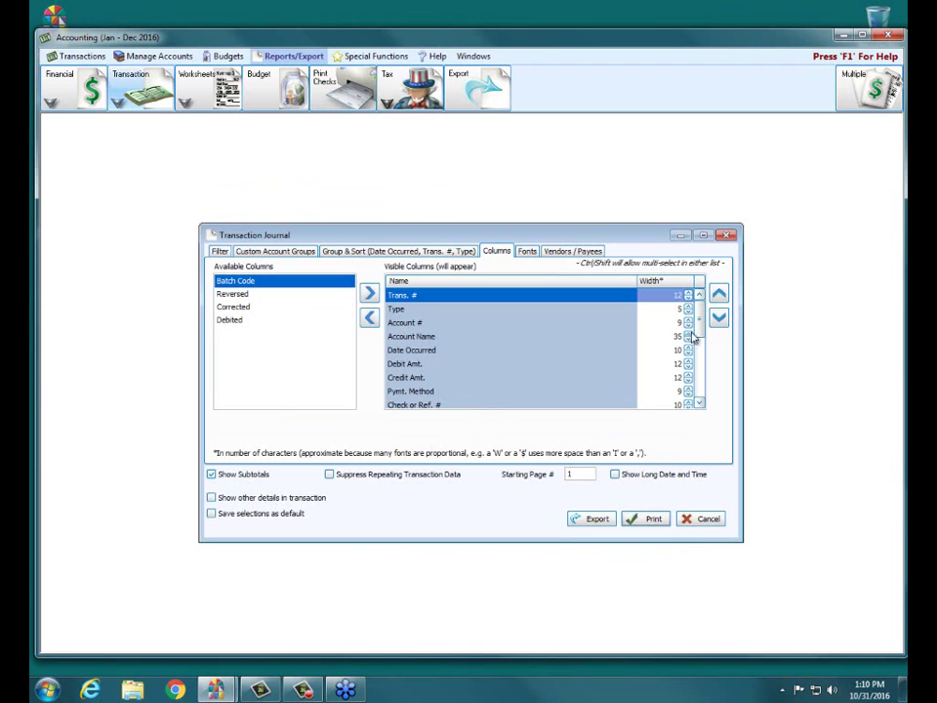
click(699, 378)
click(699, 378)
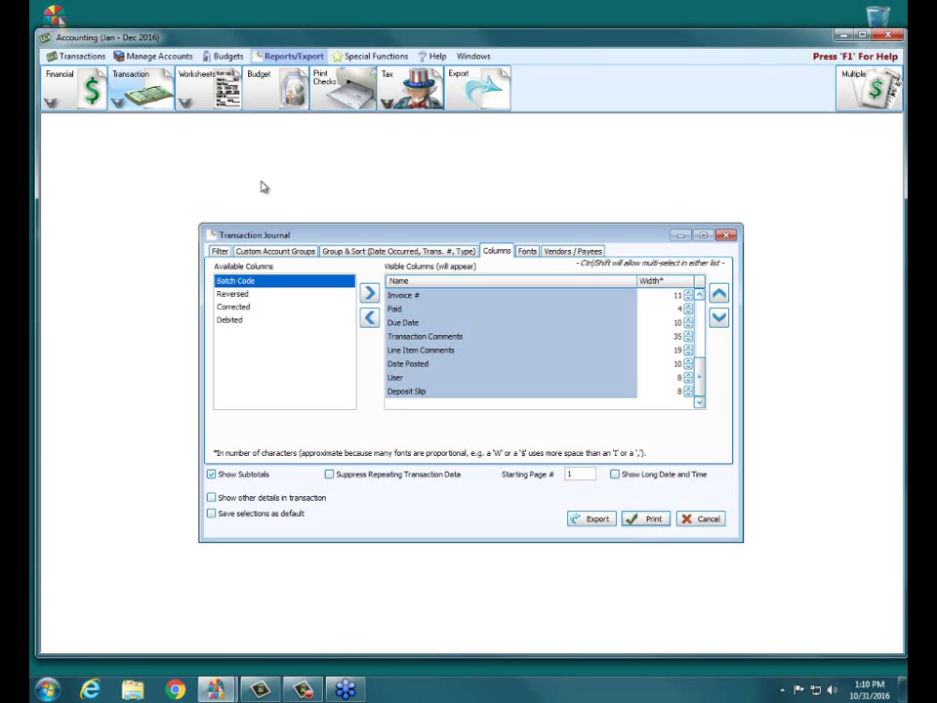
click(211, 499)
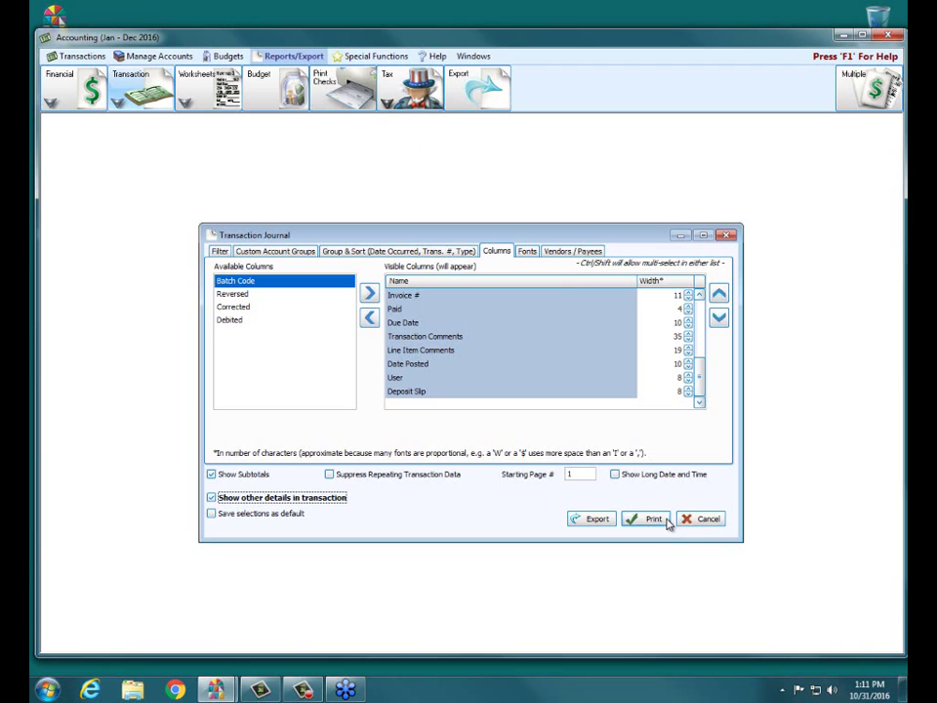
click(726, 234)
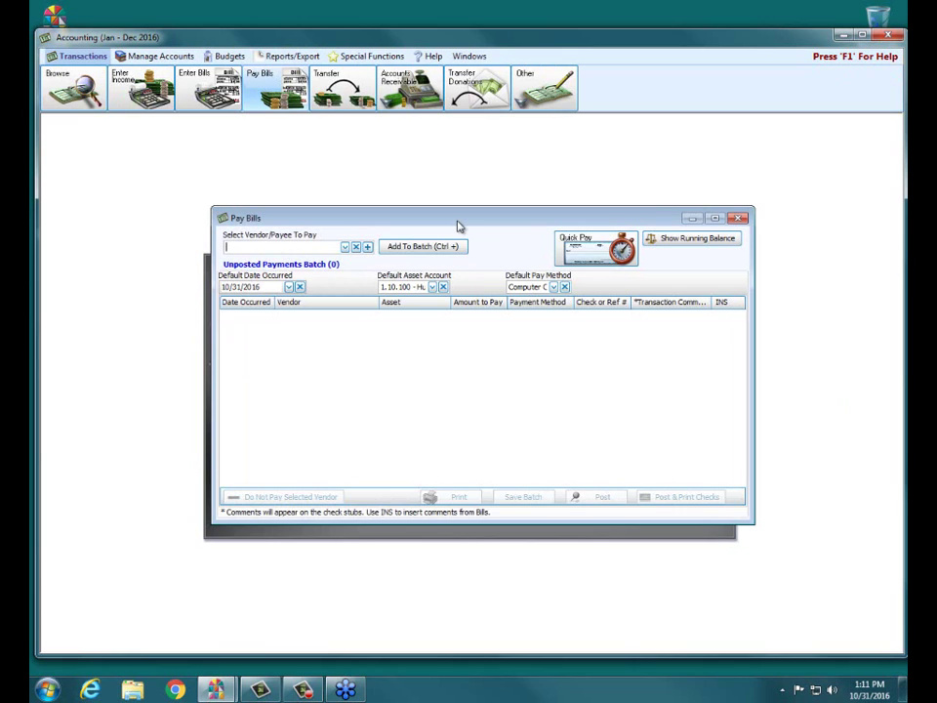
- Look over the default pay methods and default asset accounts offered for bill payments, and close the Pay Bills form
click(554, 288)
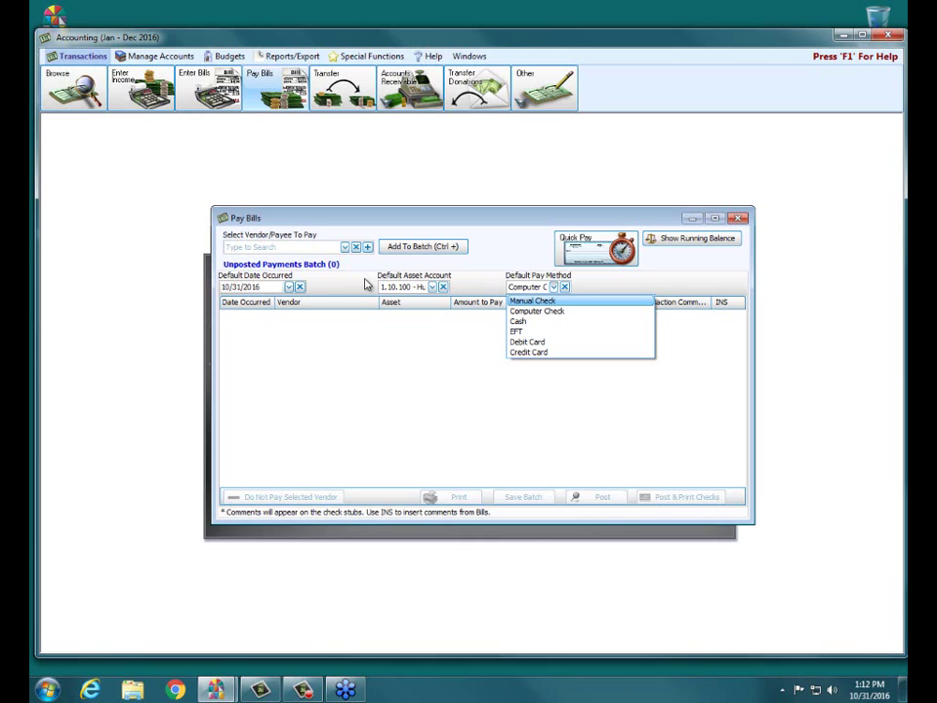
click(432, 287)
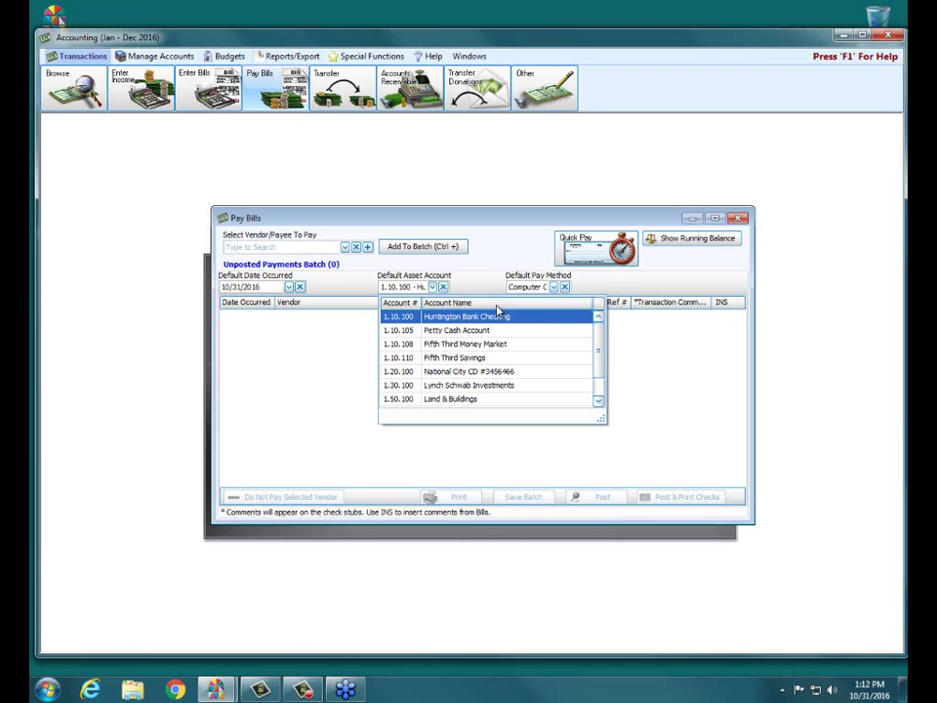
click(710, 223)
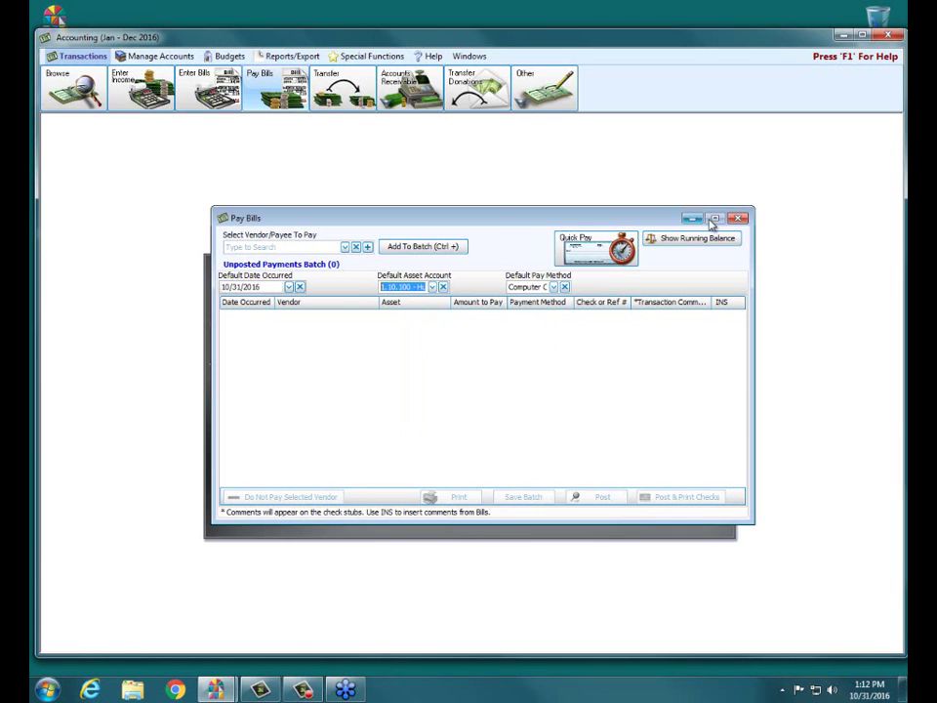
click(738, 218)
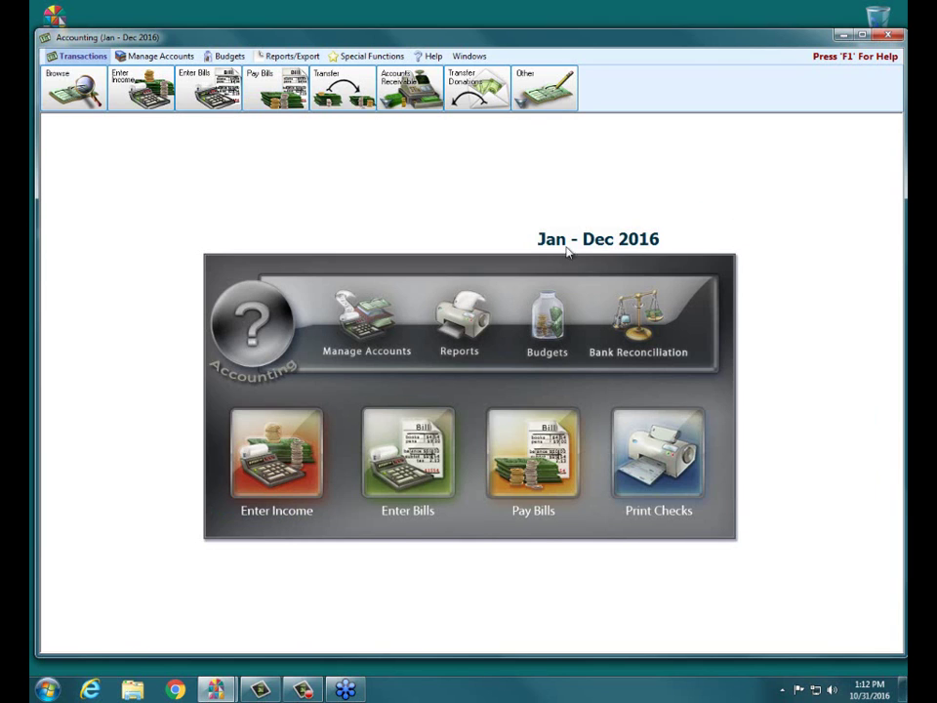
- Start a new asset account in the chart of accounts tree and name it Credit Card Receivable
click(369, 320)
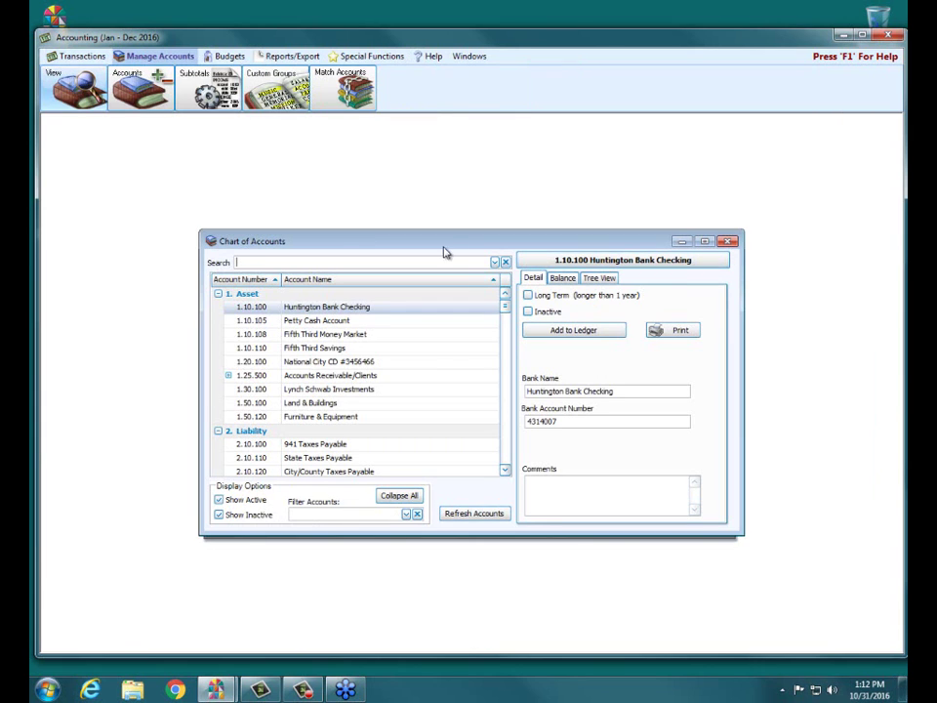
click(593, 279)
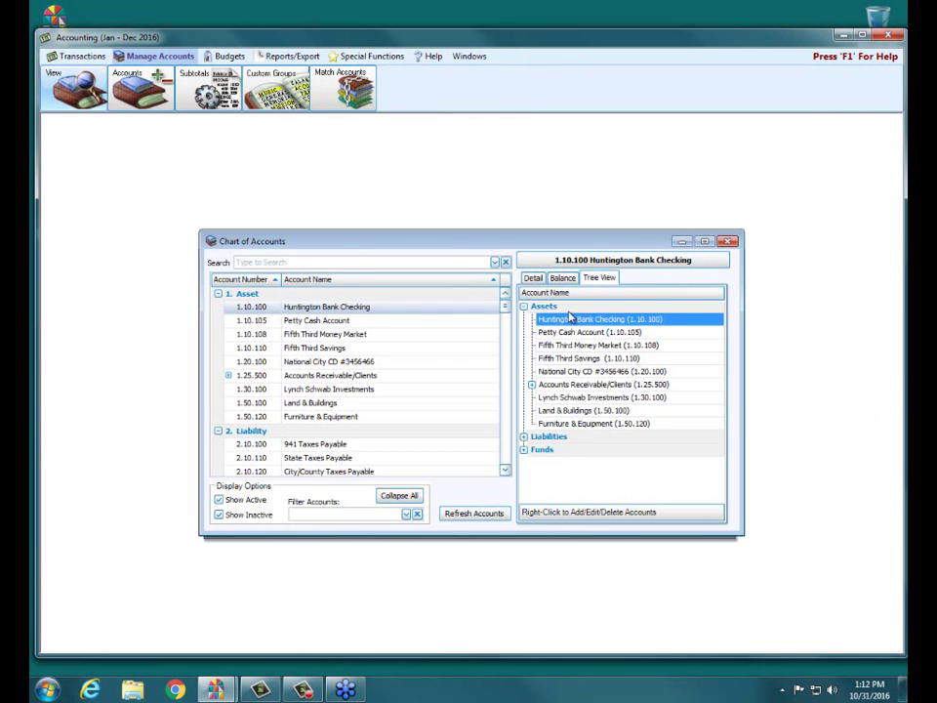
right_click(558, 309)
click(578, 320)
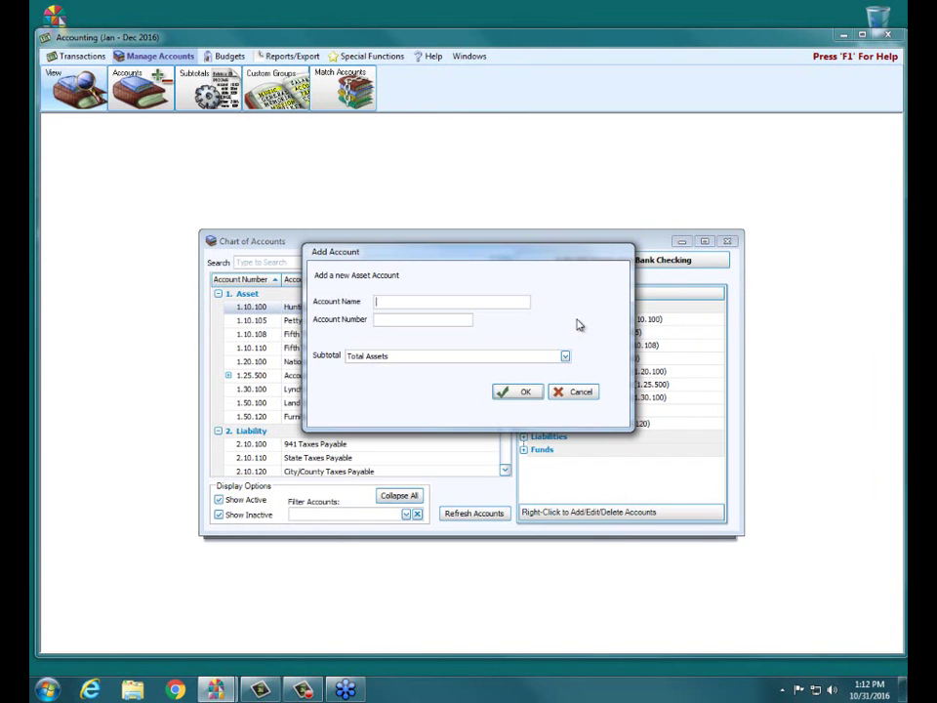
text(Cecil)
key(BackSpace)
key(BackSpace)
key(BackSpace)
text(dit)
key(BackSpace)
key(BackSpace)
key(BackSpace)
key(BackSpace)
text(redi)
text(t Card Rec)
text(eivalbe)
key(BackSpace)
key(BackSpace)
key(BackSpace)
text(ble)
- Give the new asset account the number 1.35.000, save it and close the chart of accounts
click(411, 320)
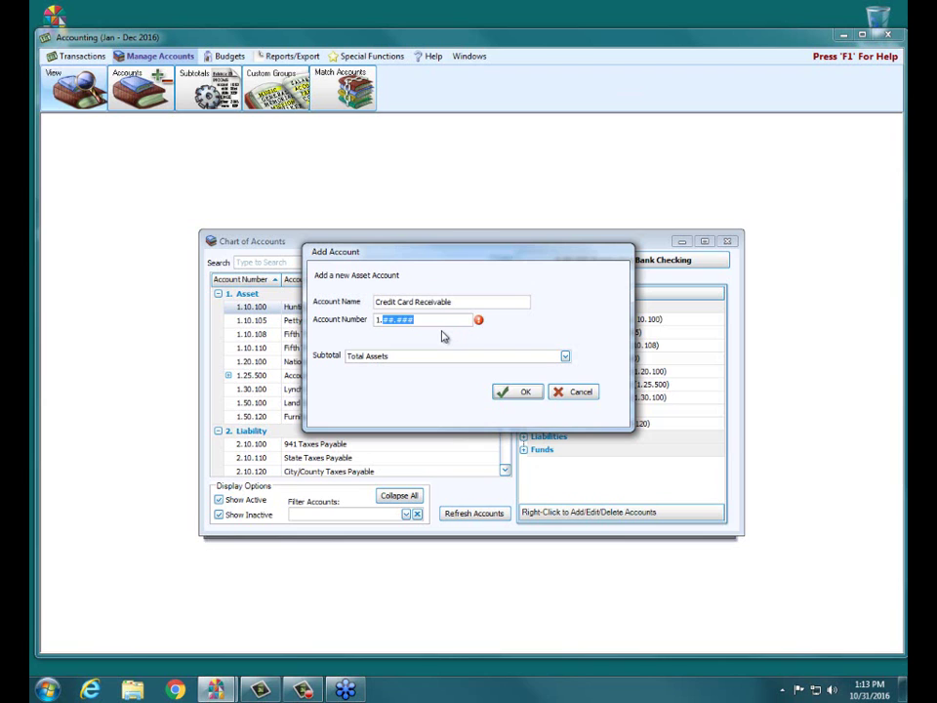
text(35.000)
click(517, 390)
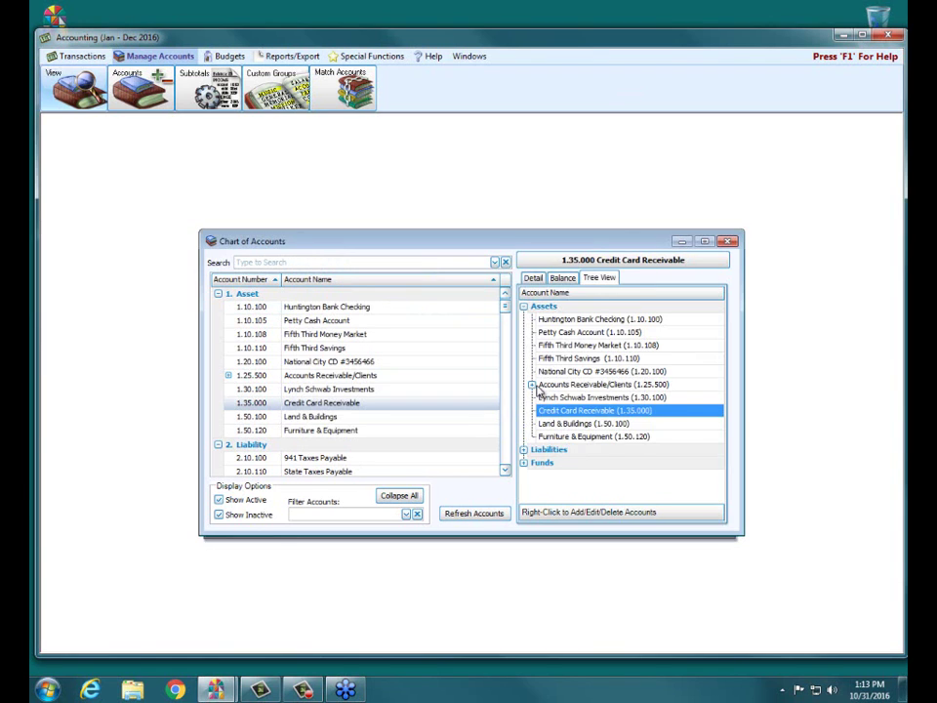
click(727, 241)
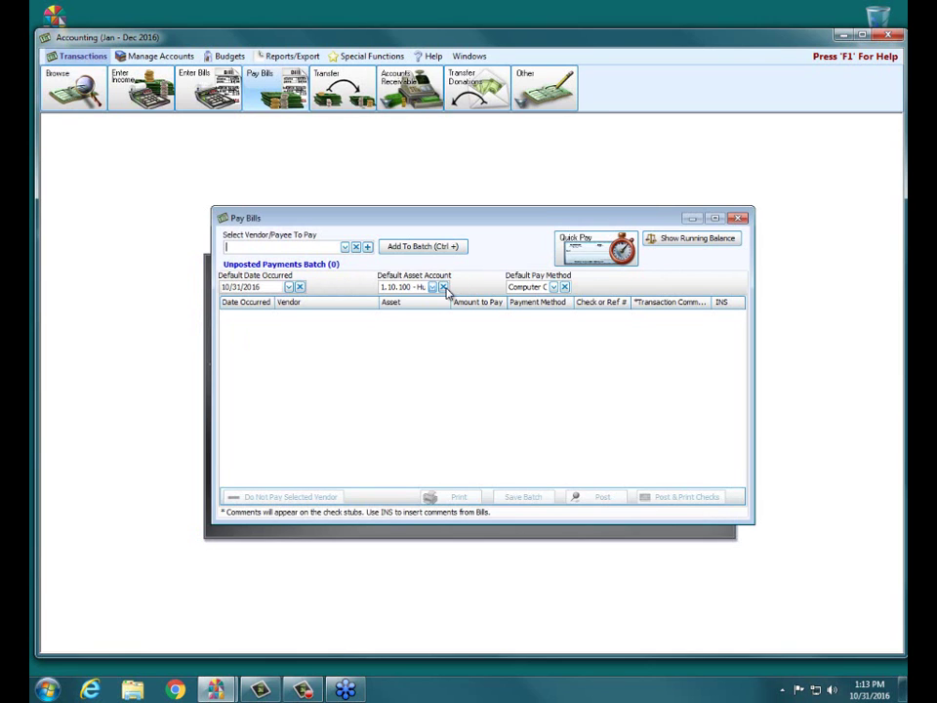
- Set the default asset account in Pay Bills to Credit Card Receivable, check the pay methods and close the form without saving
click(432, 288)
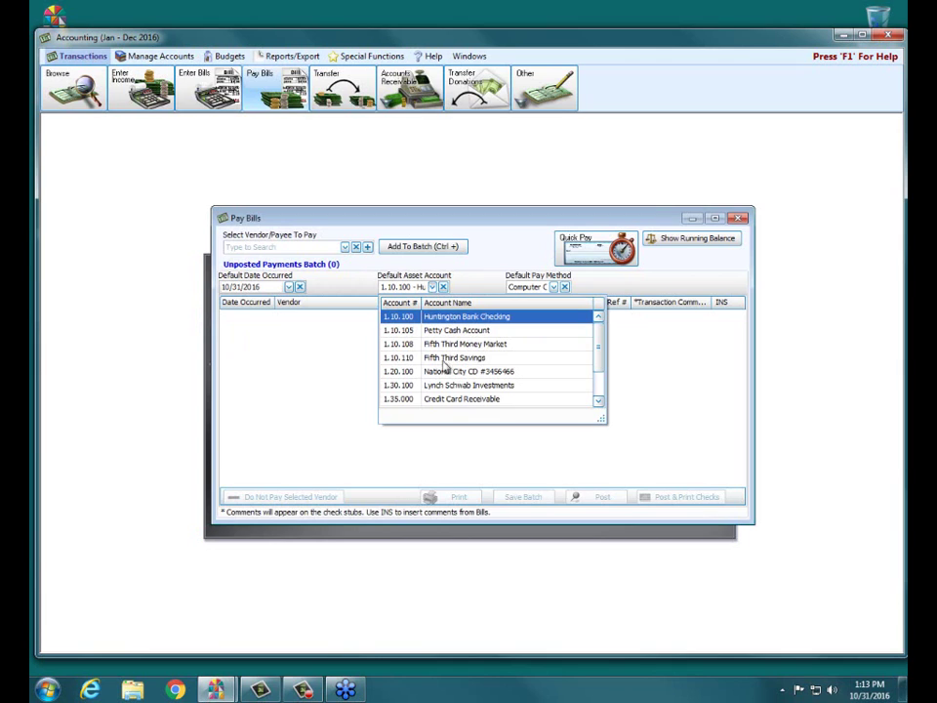
click(448, 400)
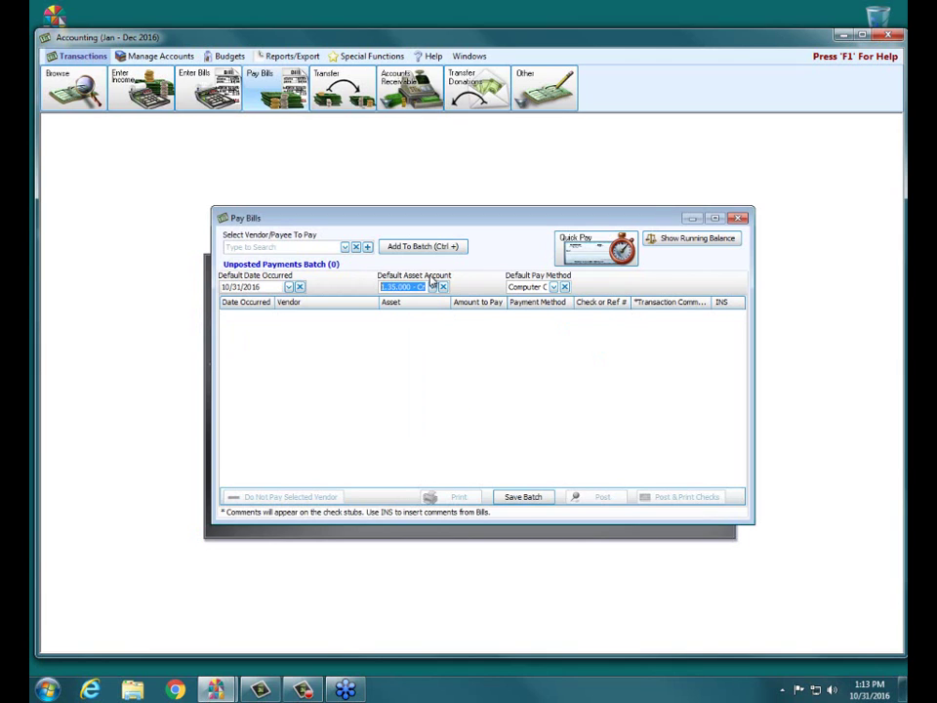
click(553, 287)
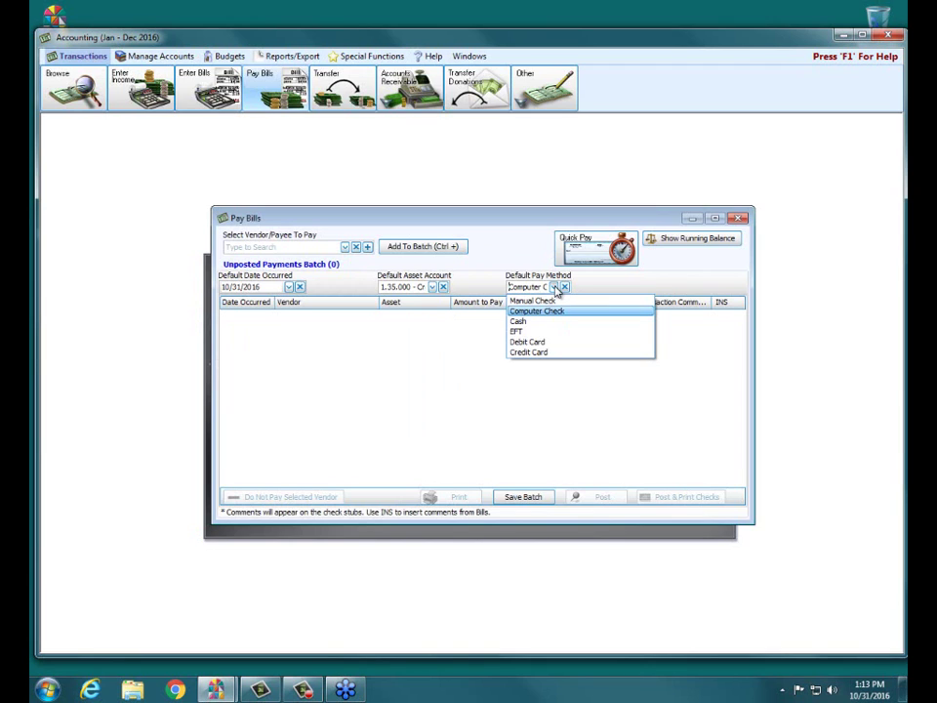
click(543, 223)
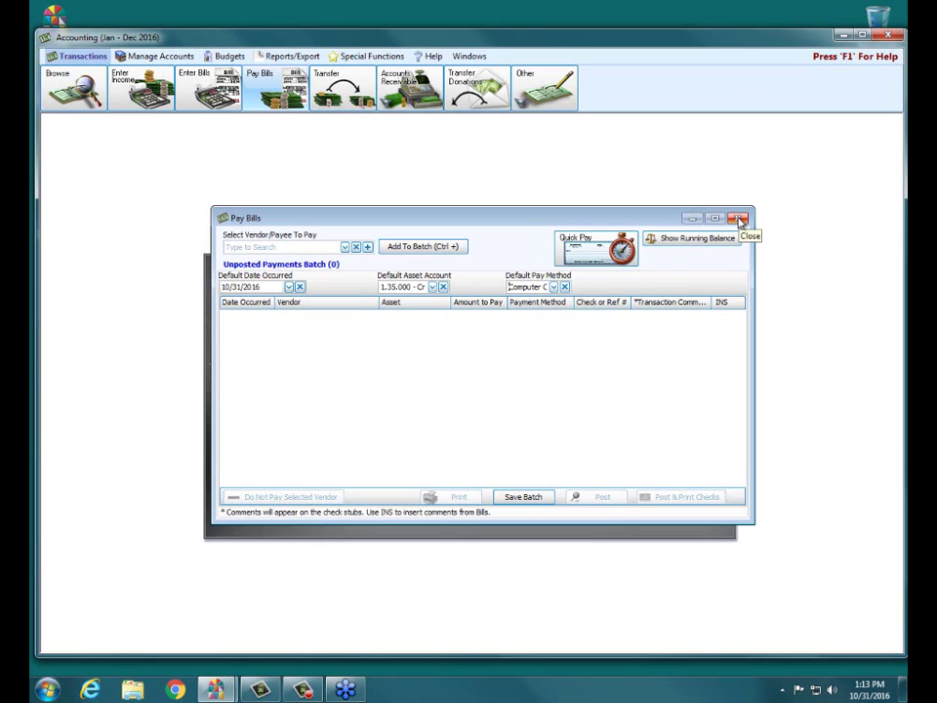
click(739, 219)
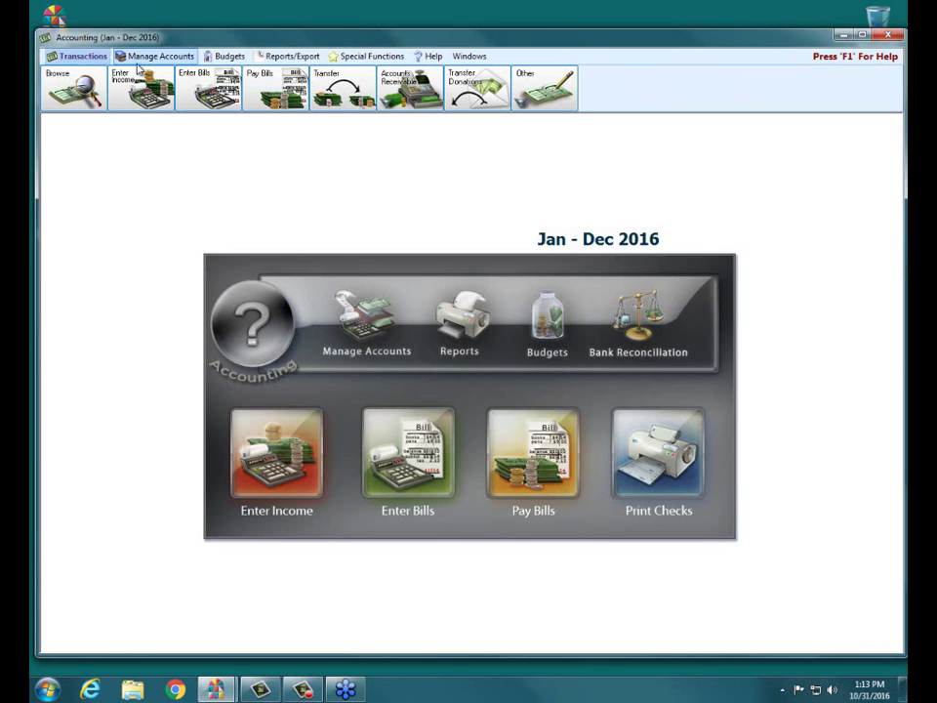
- Open a new transfer entry, look through its source account list and close the form
click(325, 82)
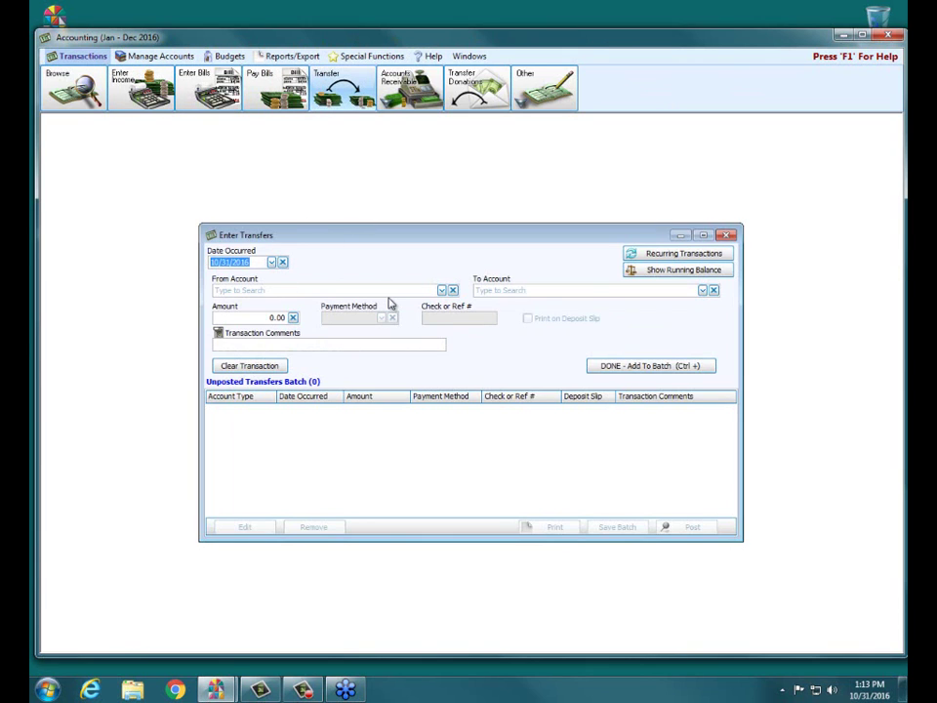
click(443, 292)
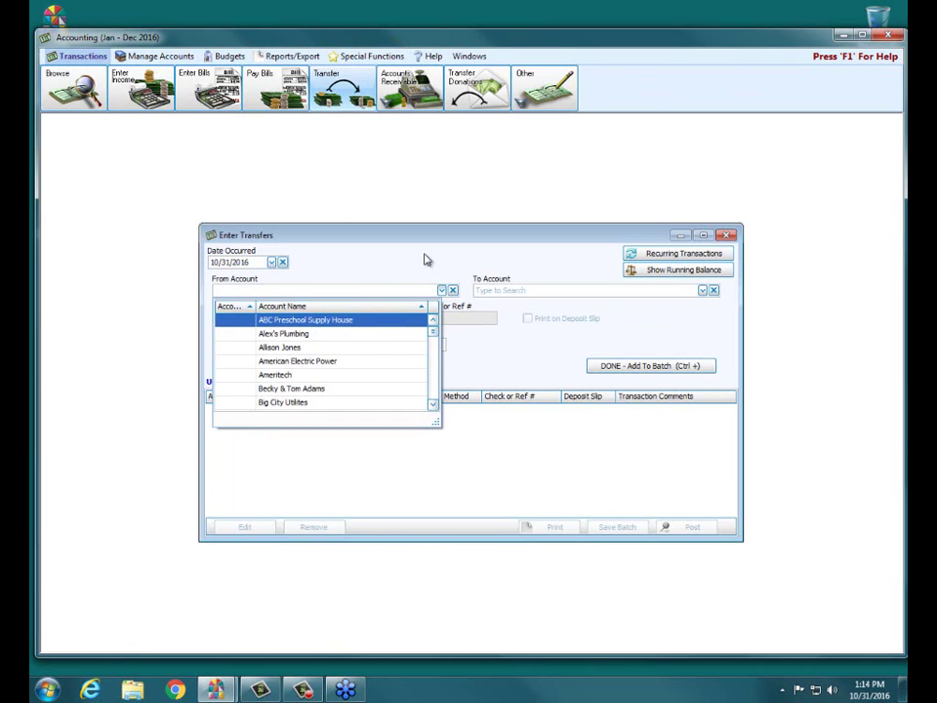
mouse_move(434, 331)
mouse_down()
mouse_move(435, 344)
mouse_move(437, 326)
mouse_up()
click(727, 235)
click(727, 235)
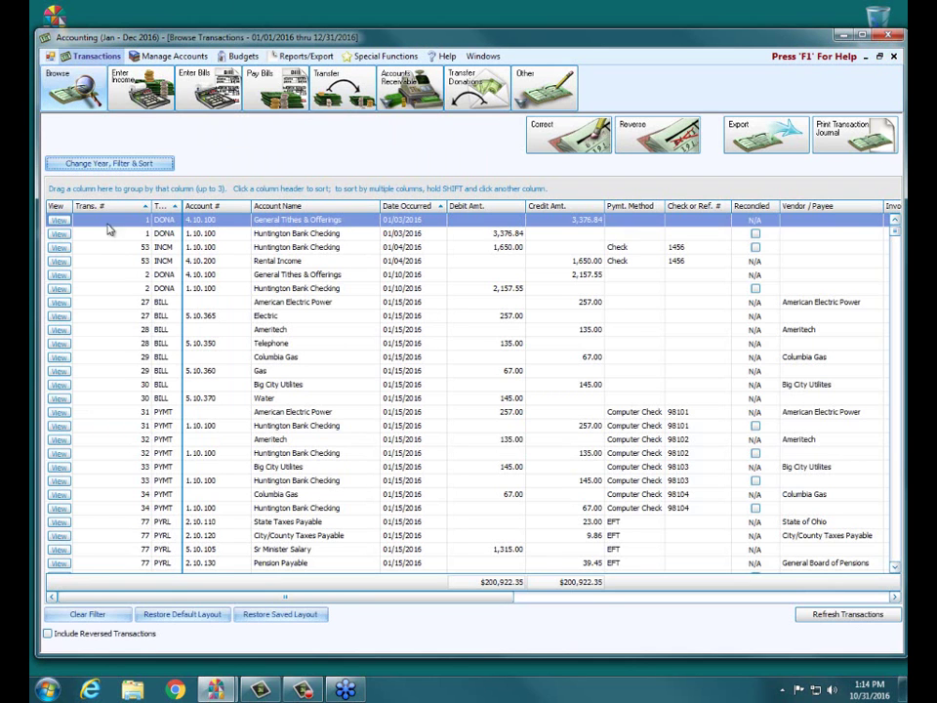
- Inspect the transaction browser's filter options, cancel them unchanged and close the browser
click(113, 164)
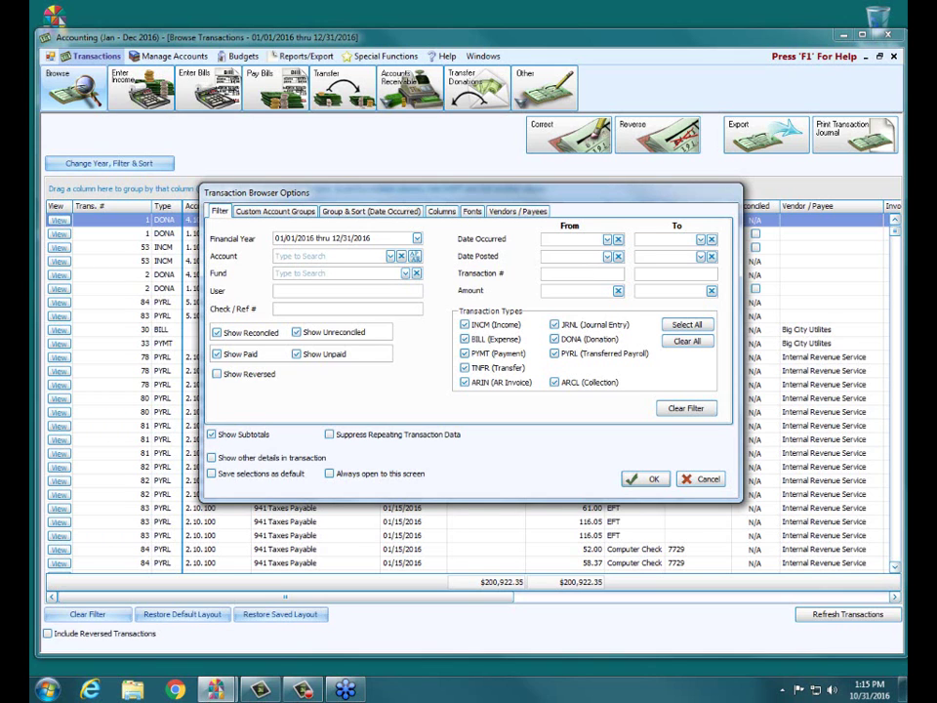
click(708, 478)
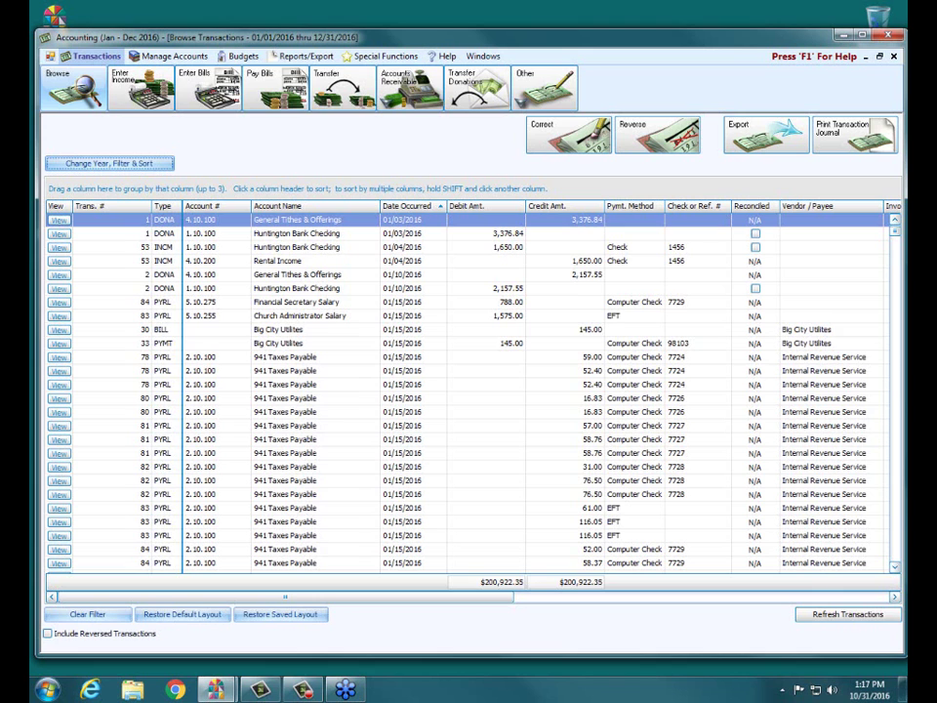
click(893, 55)
- Close the Accounting module and end the GoToWebinar session for everyone
click(888, 36)
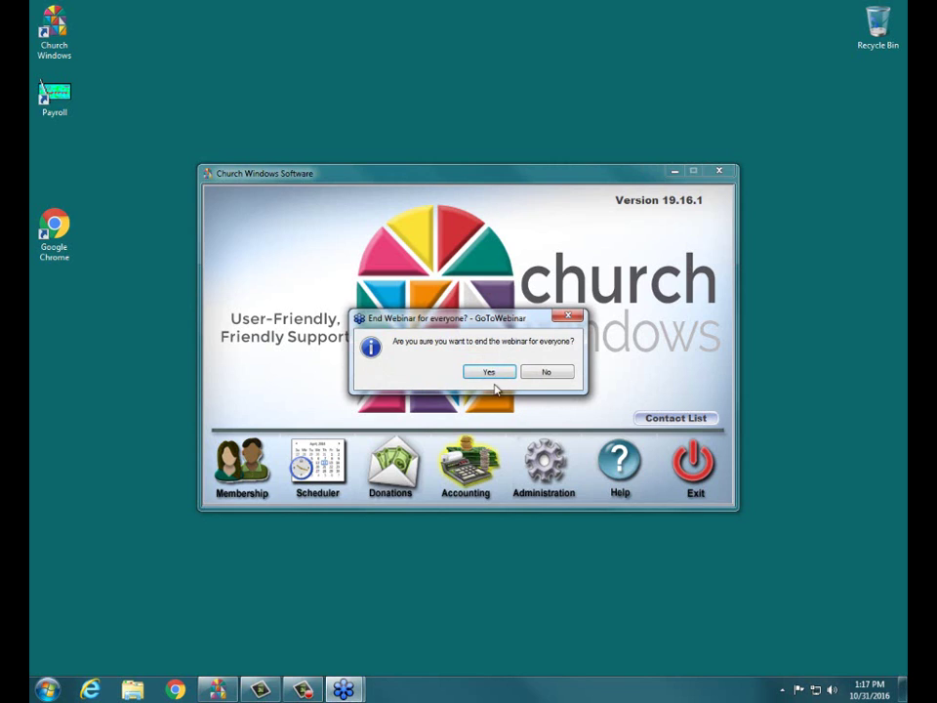
click(488, 373)
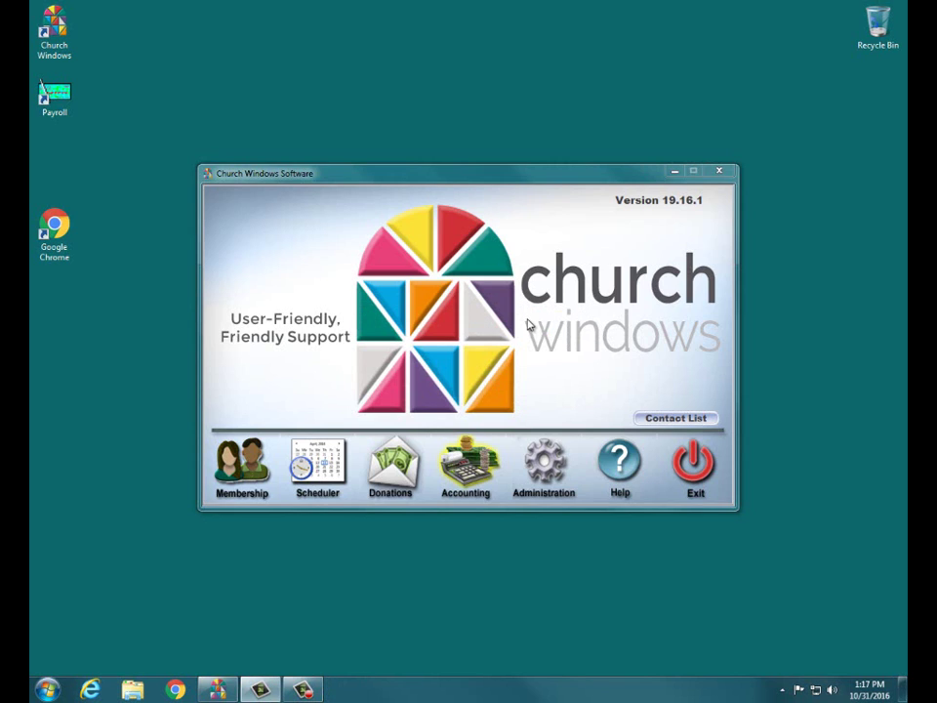